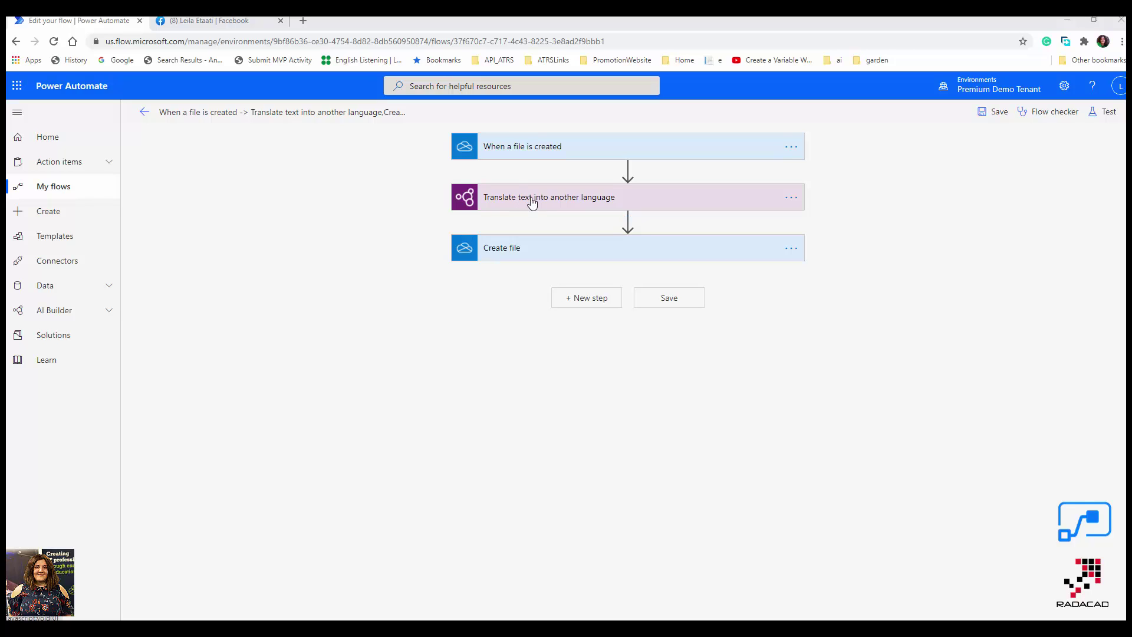
Leave the three-step file-translation flow editor for the Power Automate home page.
left_click(45, 141)
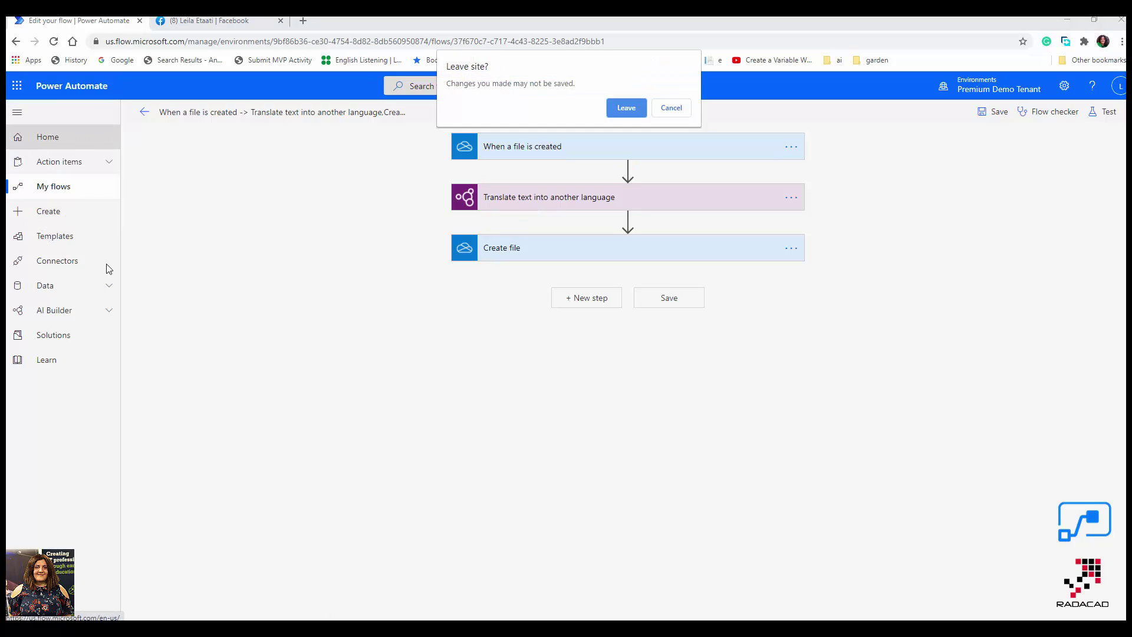
Discard the unsaved flow and create a new Instant flow from blank under My flows, skipping naming.
left_click(611, 114)
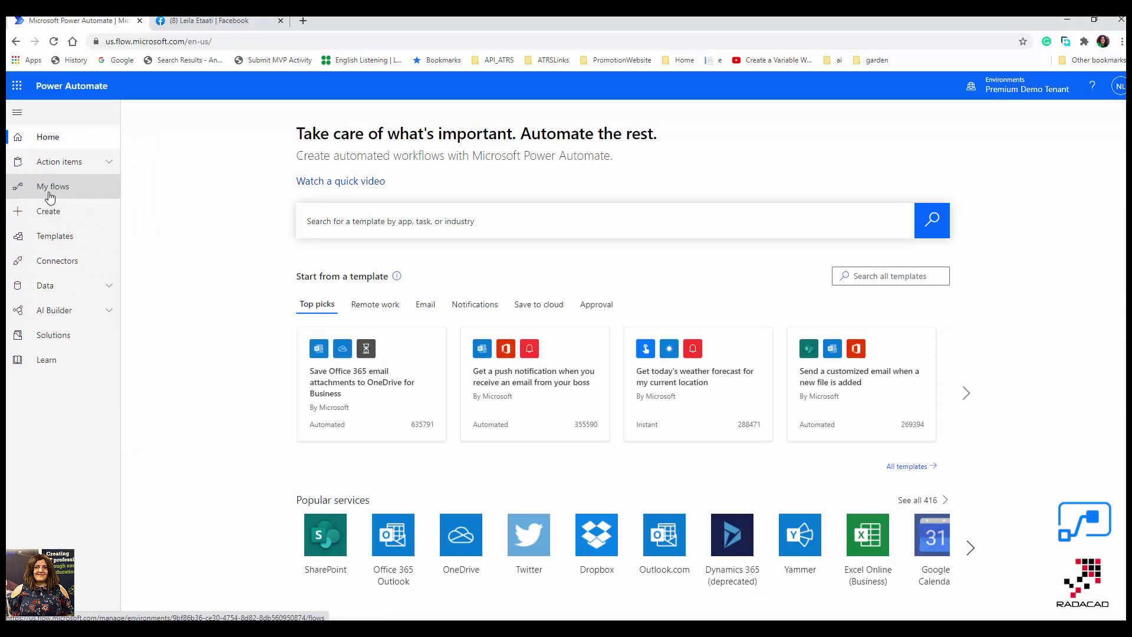
left_click(50, 190)
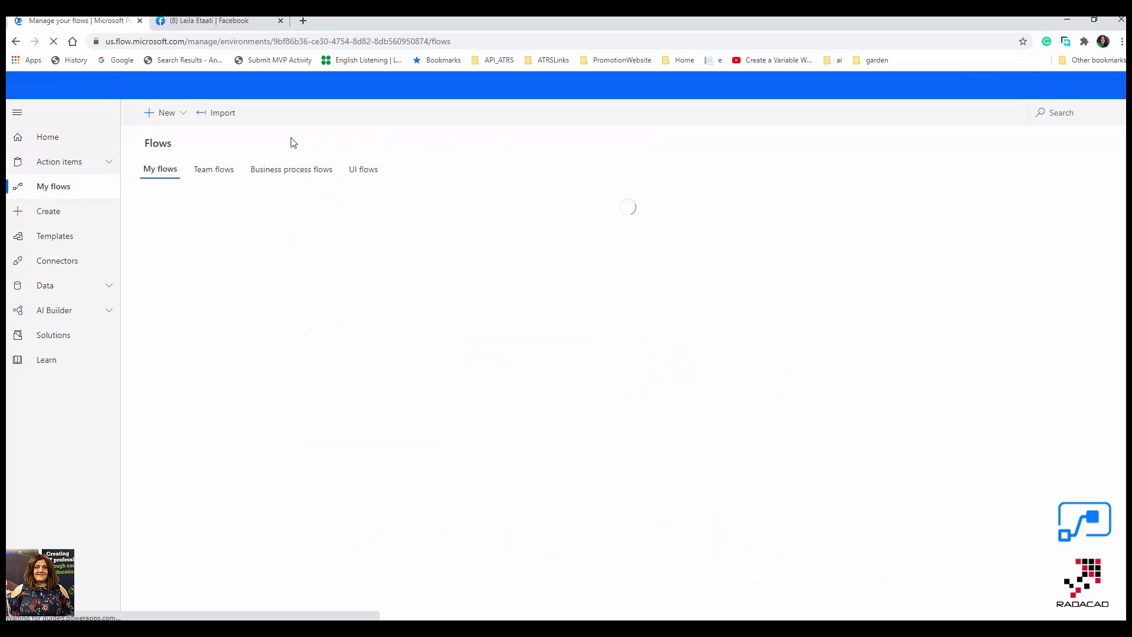
left_click(170, 113)
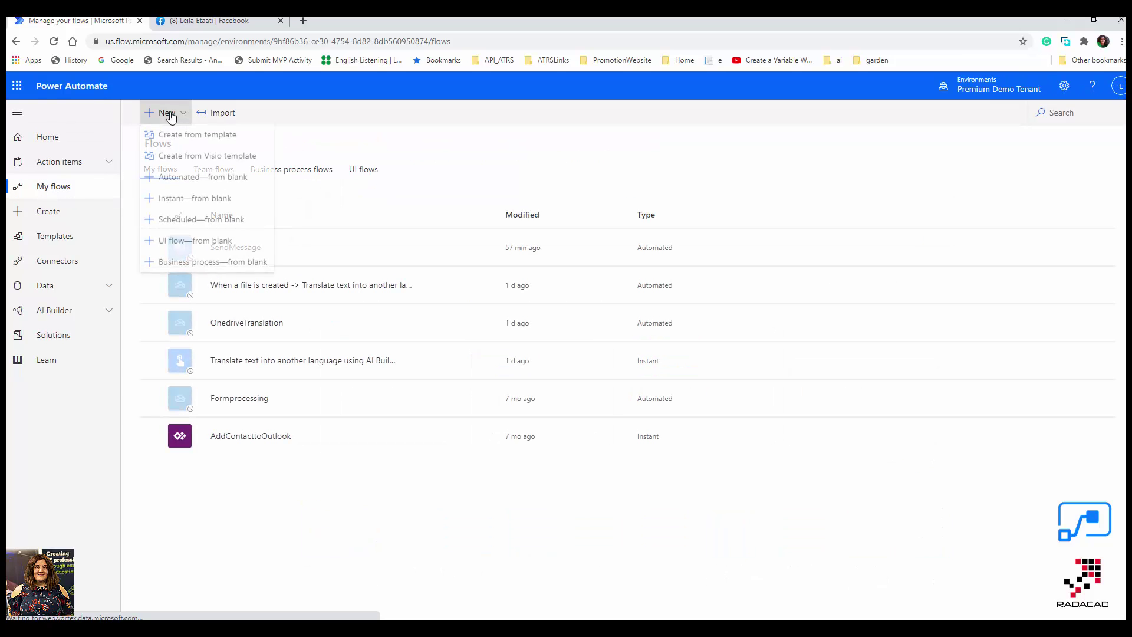
left_click(218, 201)
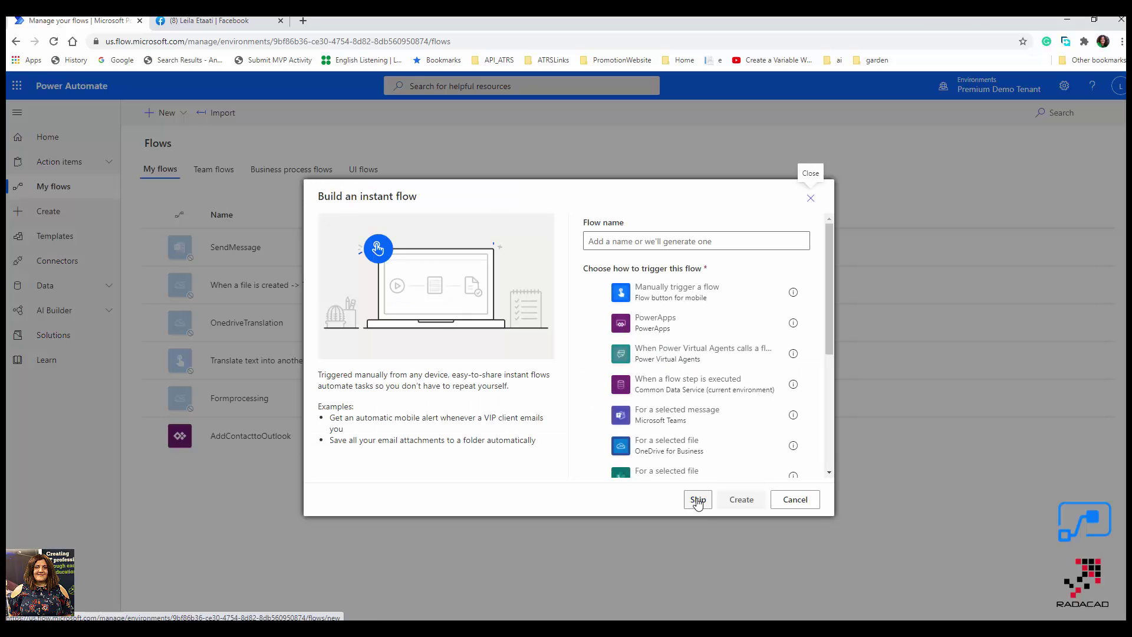
left_click(697, 499)
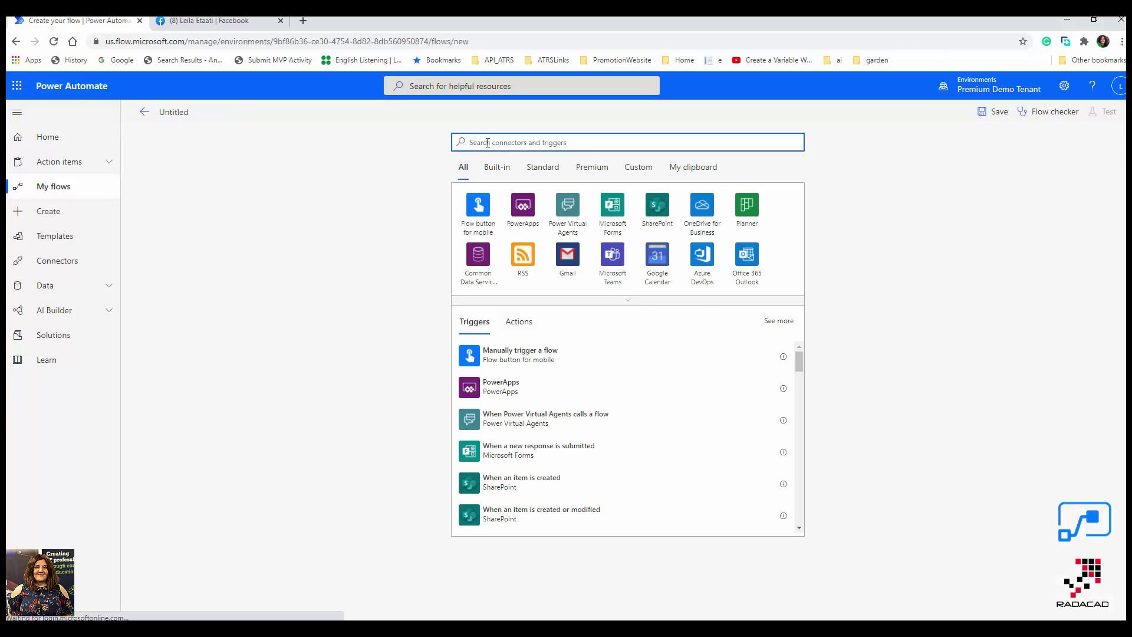
Search 'send email' and pick Office 365 Outlook's 'When a new email arrives (V3)' trigger.
type("send")
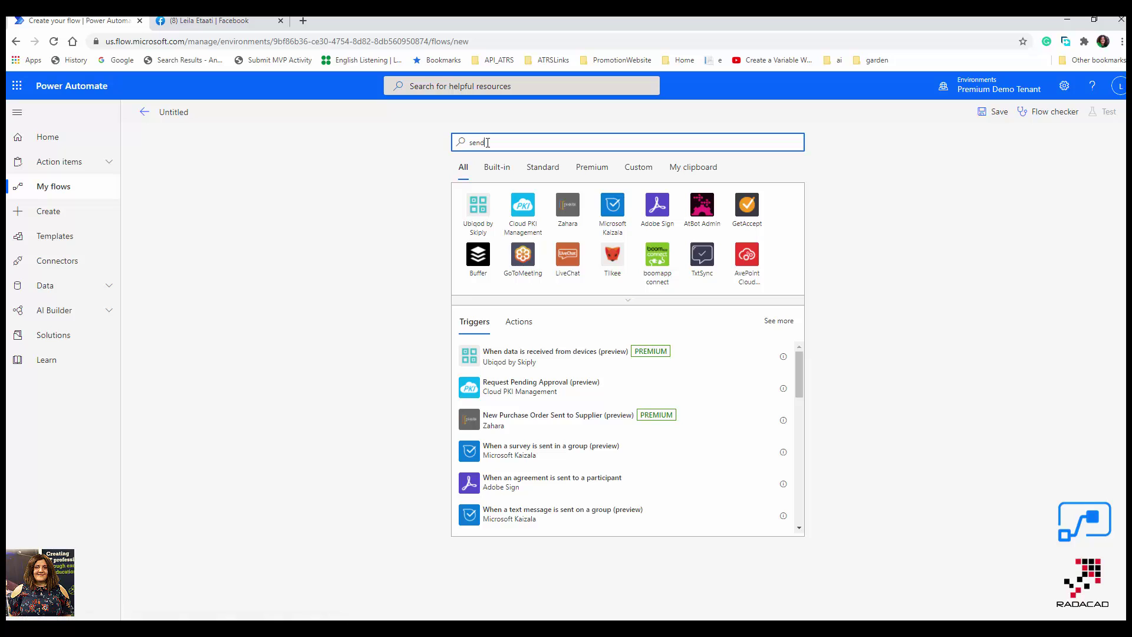
type(" email")
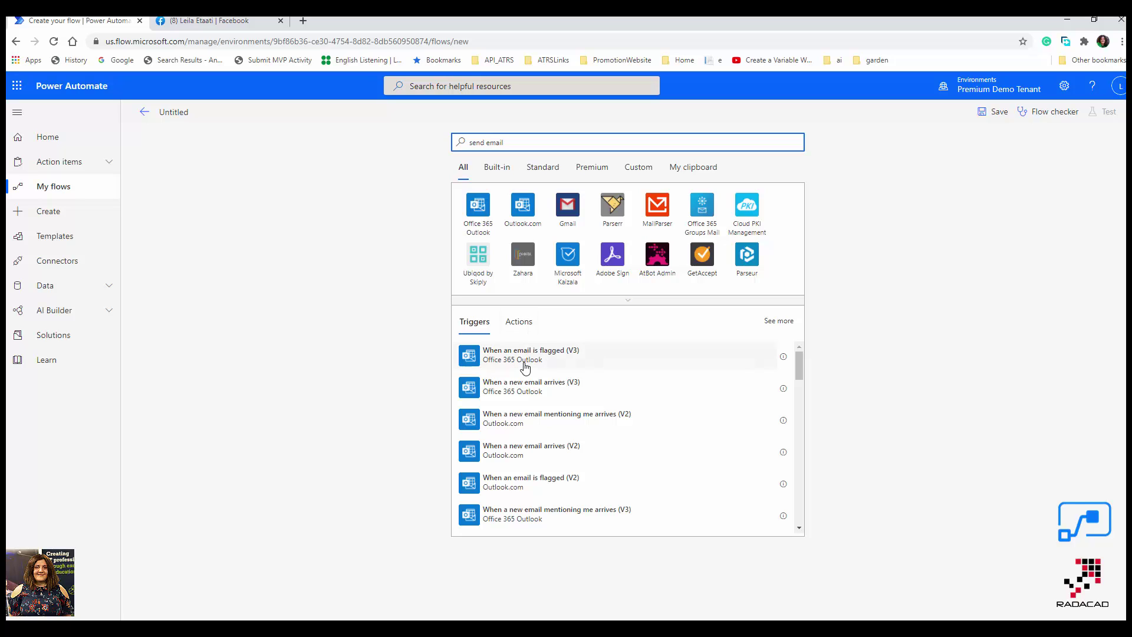
left_click(564, 395)
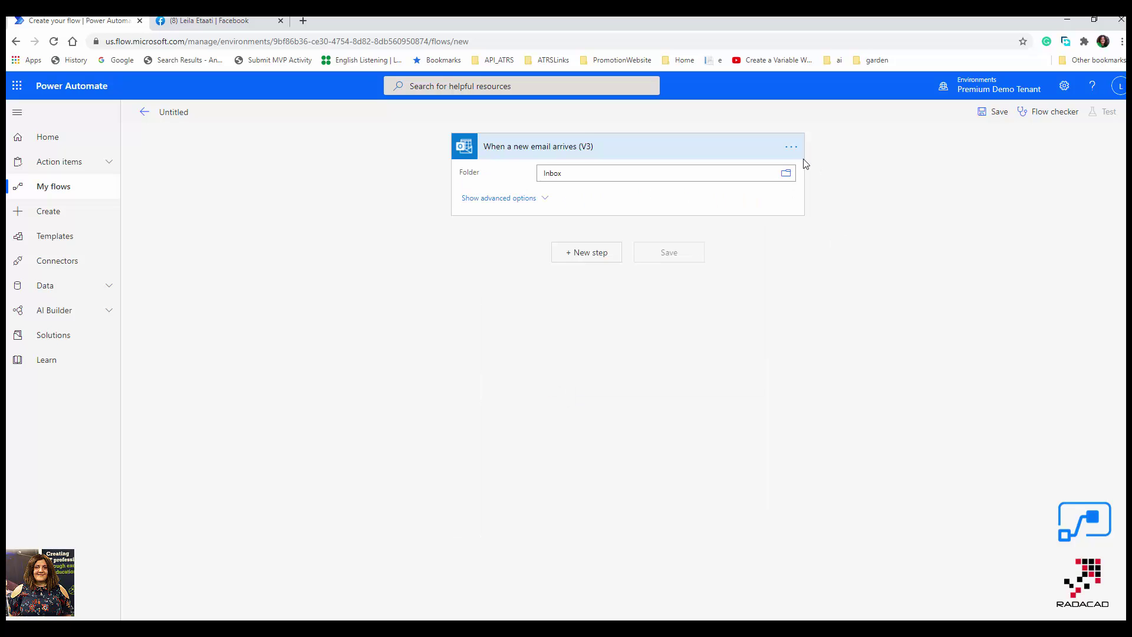
Switch the Outlook trigger to the valid mail connection under My connections.
left_click(794, 150)
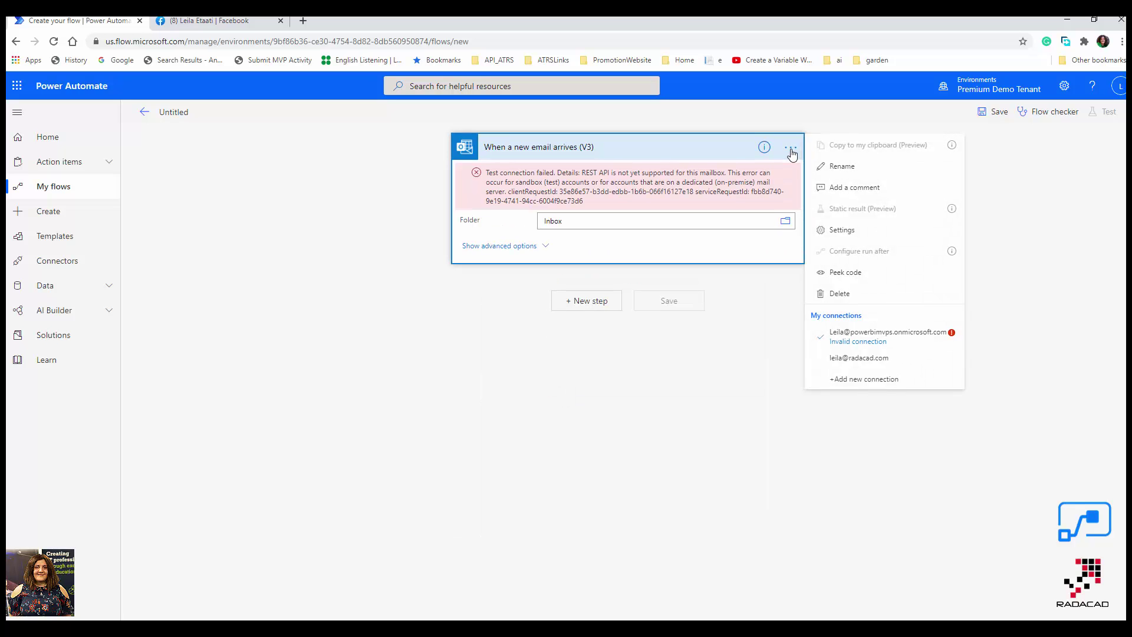
left_click(879, 361)
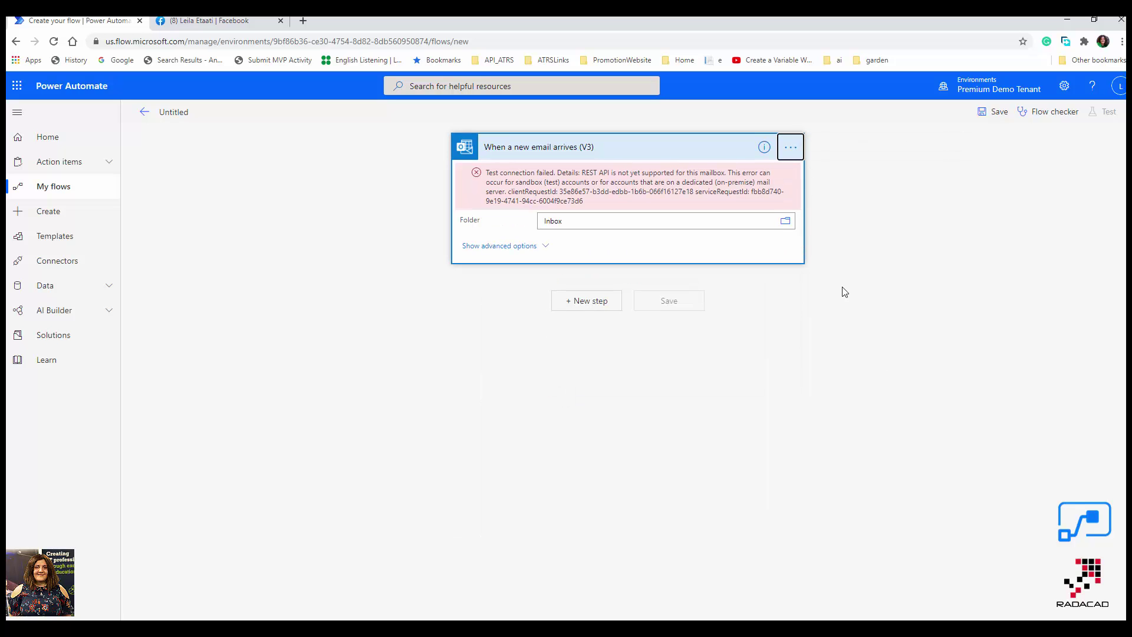
left_click(793, 152)
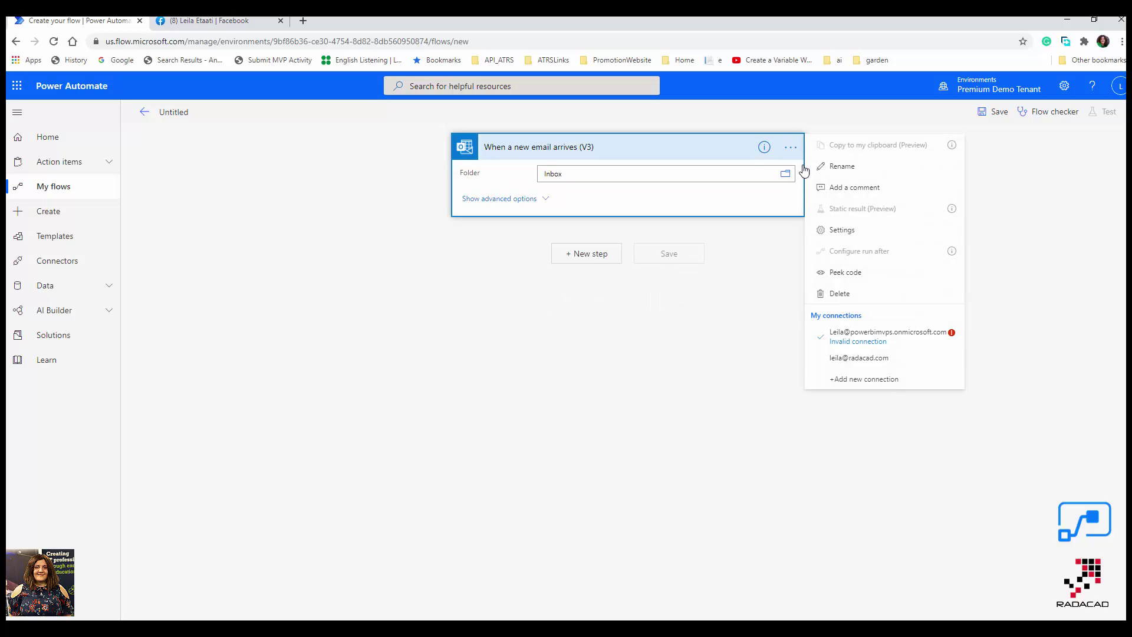
left_click(871, 361)
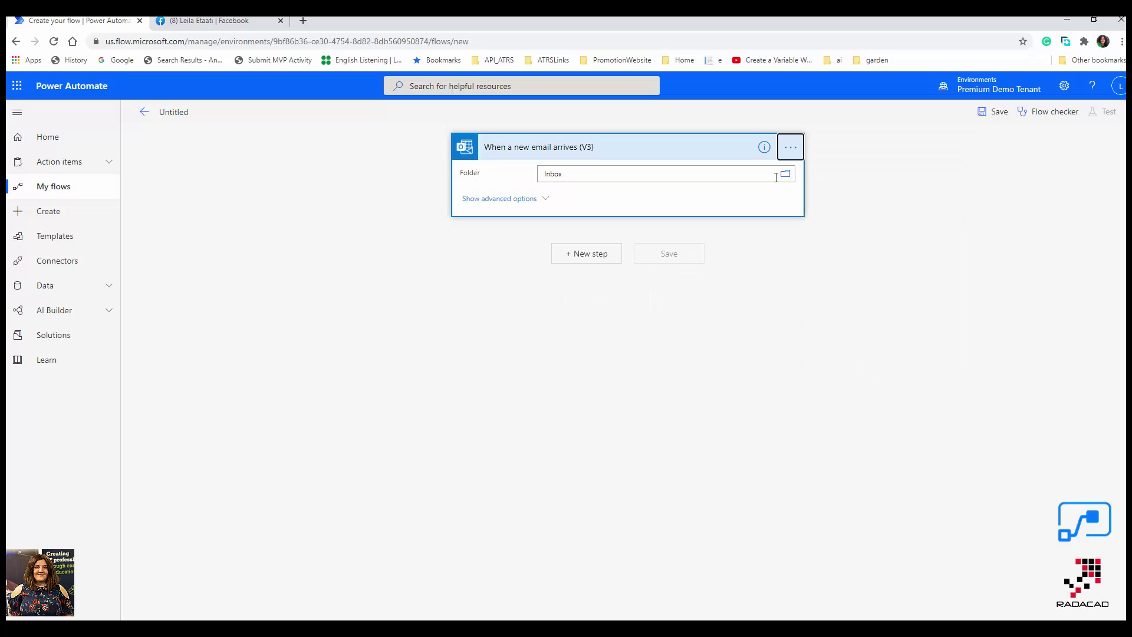
left_click(793, 148)
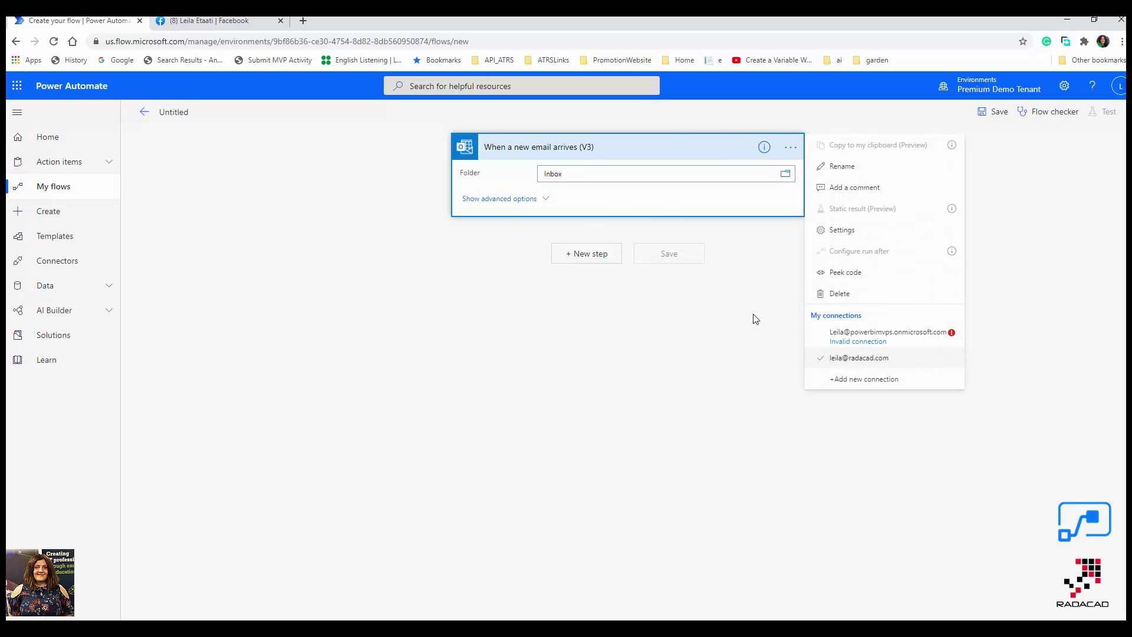
left_click(680, 146)
left_click(680, 147)
left_click(680, 147)
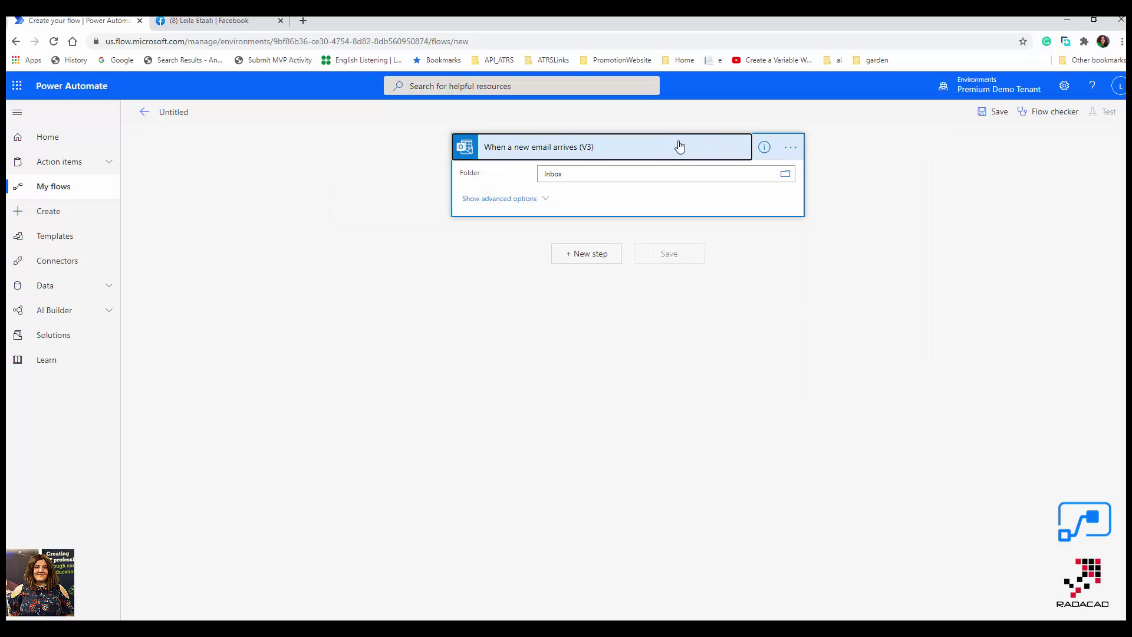
Add AI Builder's 'Detect the language being used in text' step analysing the email Body.
left_click(583, 254)
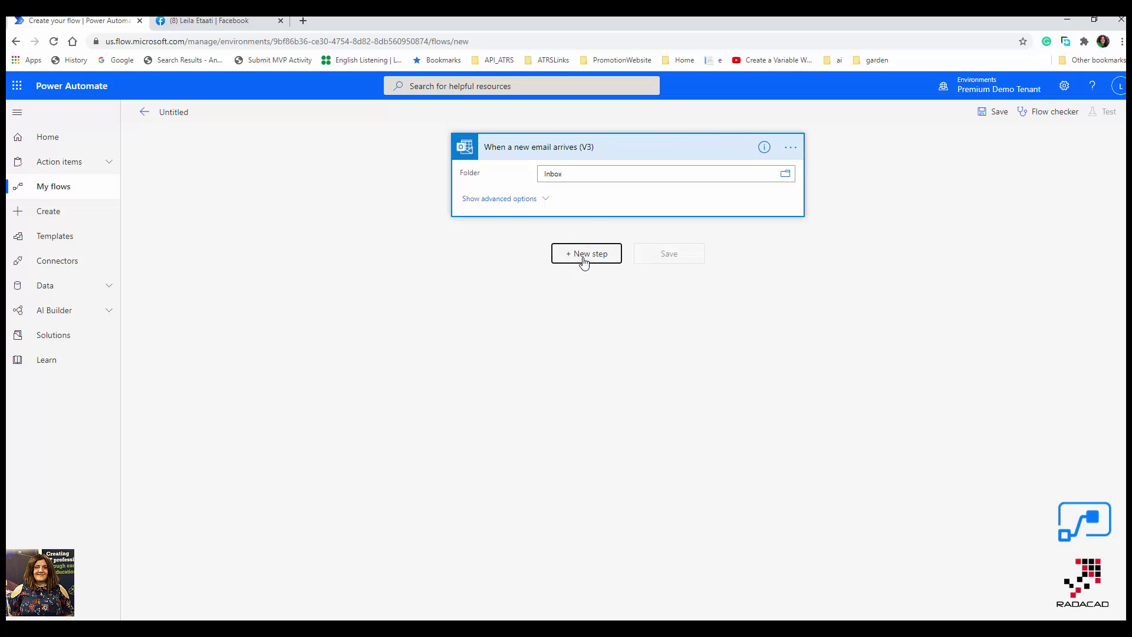
type("language")
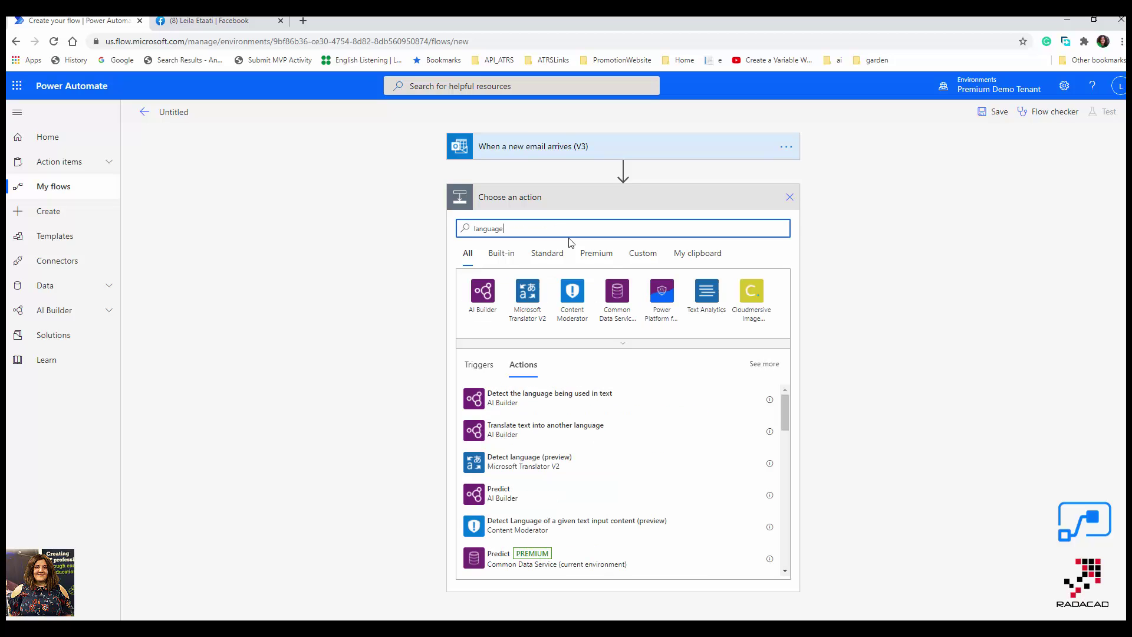
left_click(563, 404)
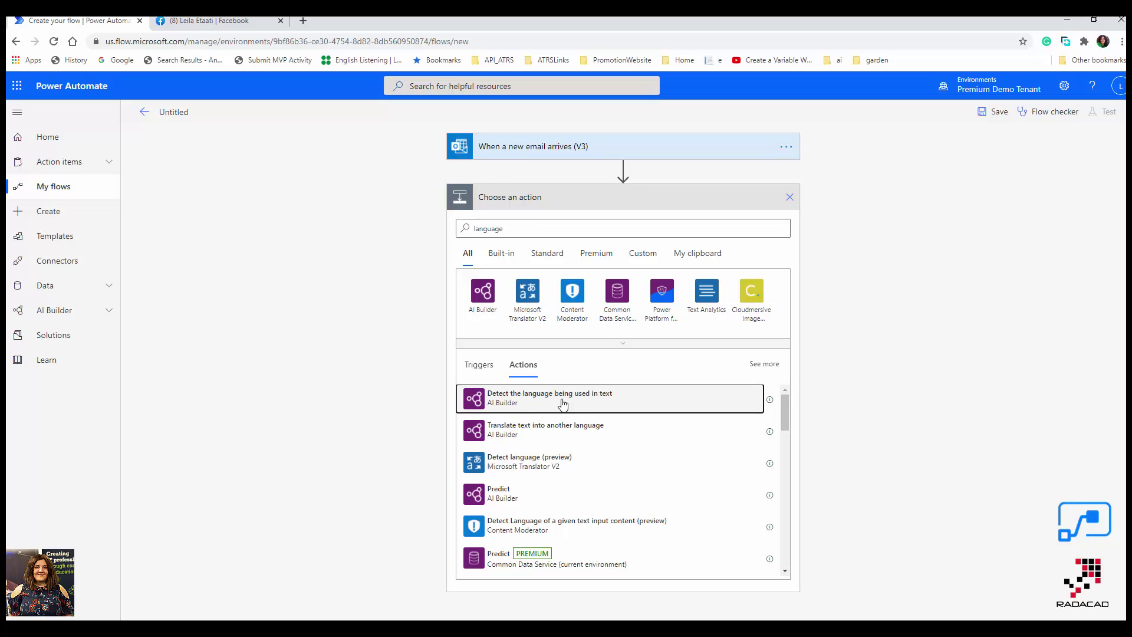
left_click(616, 227)
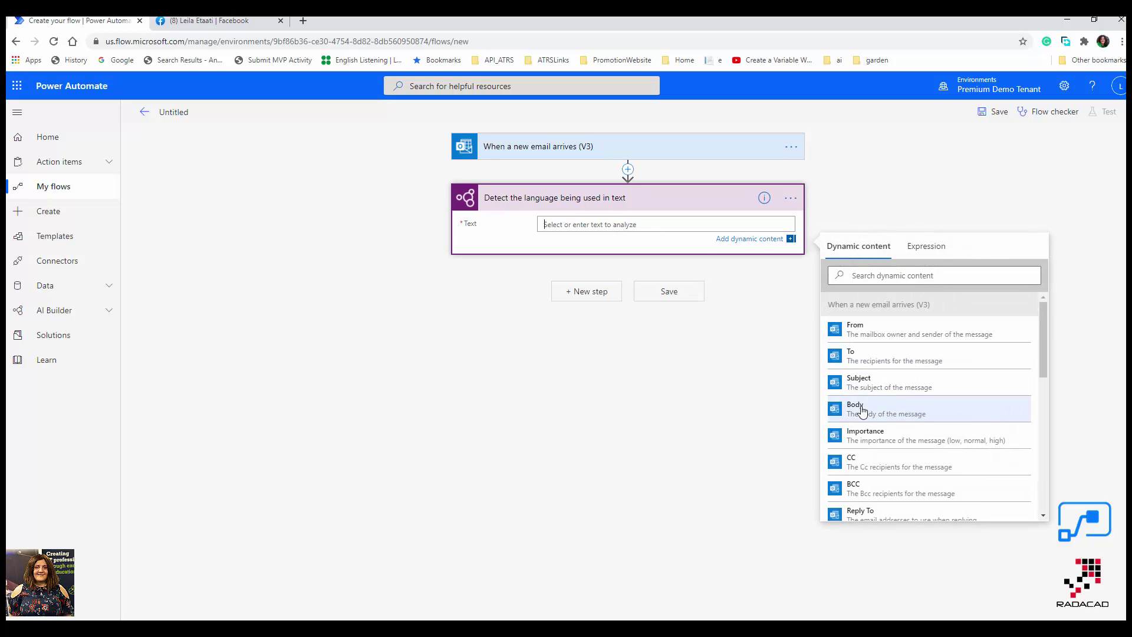
left_click(862, 411)
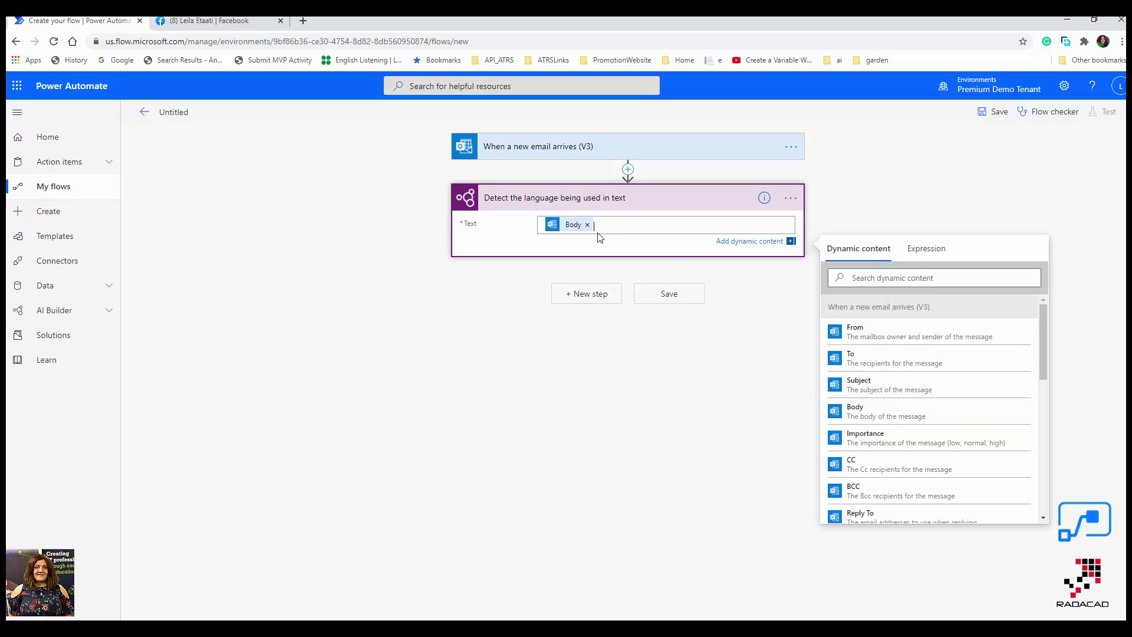
left_click(591, 294)
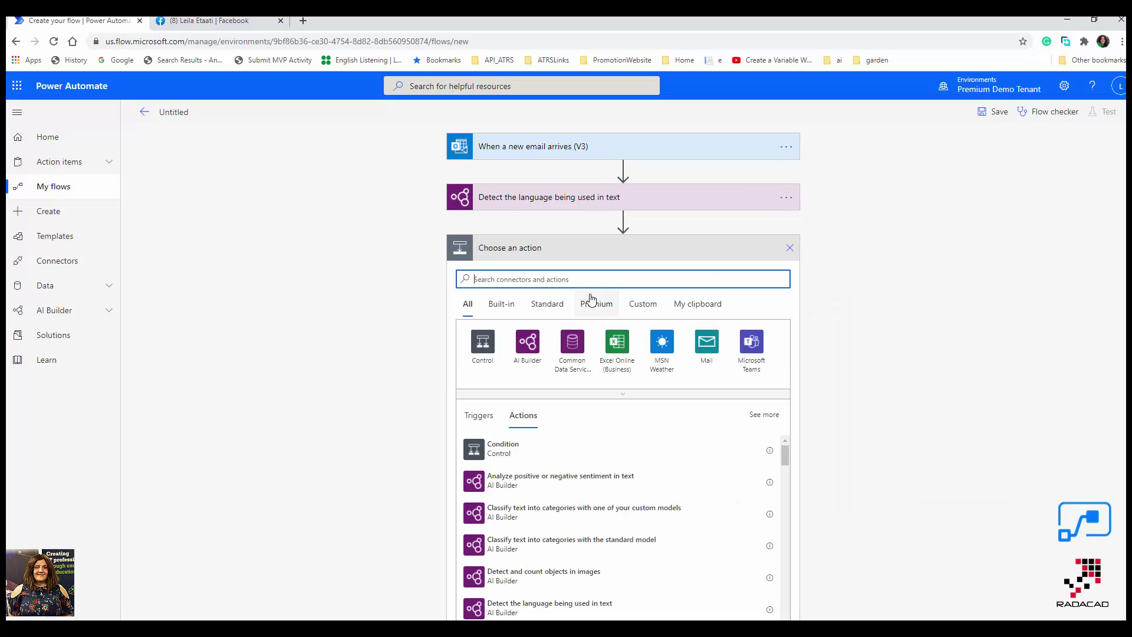
Add a Condition, inside Apply to each, testing whether Language is equal to 'en-us'.
left_click(501, 454)
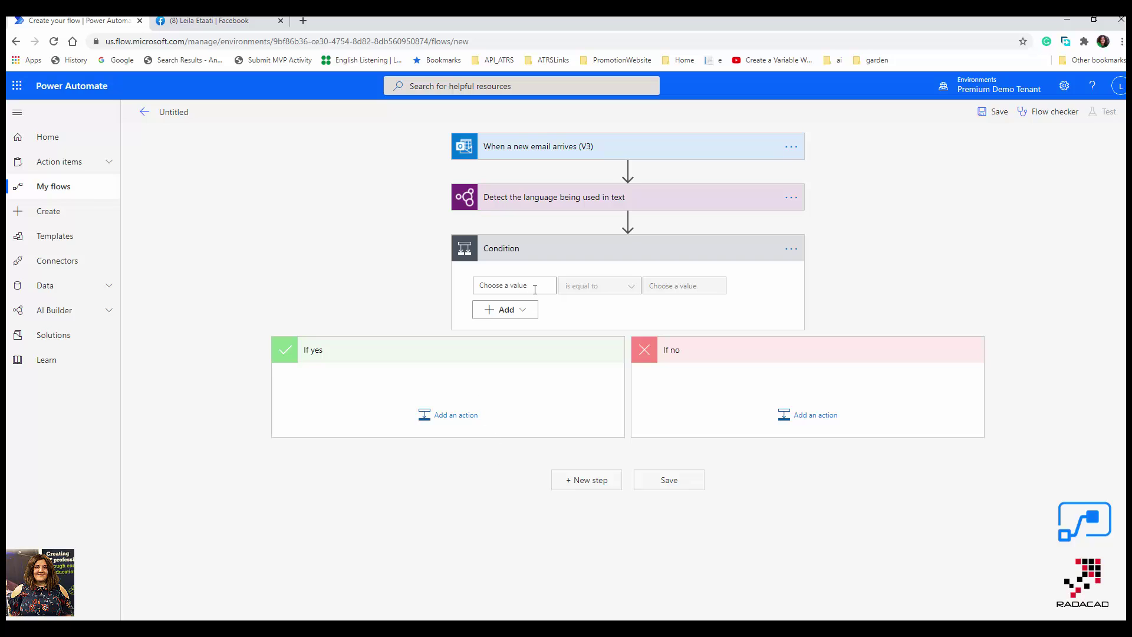
left_click(535, 287)
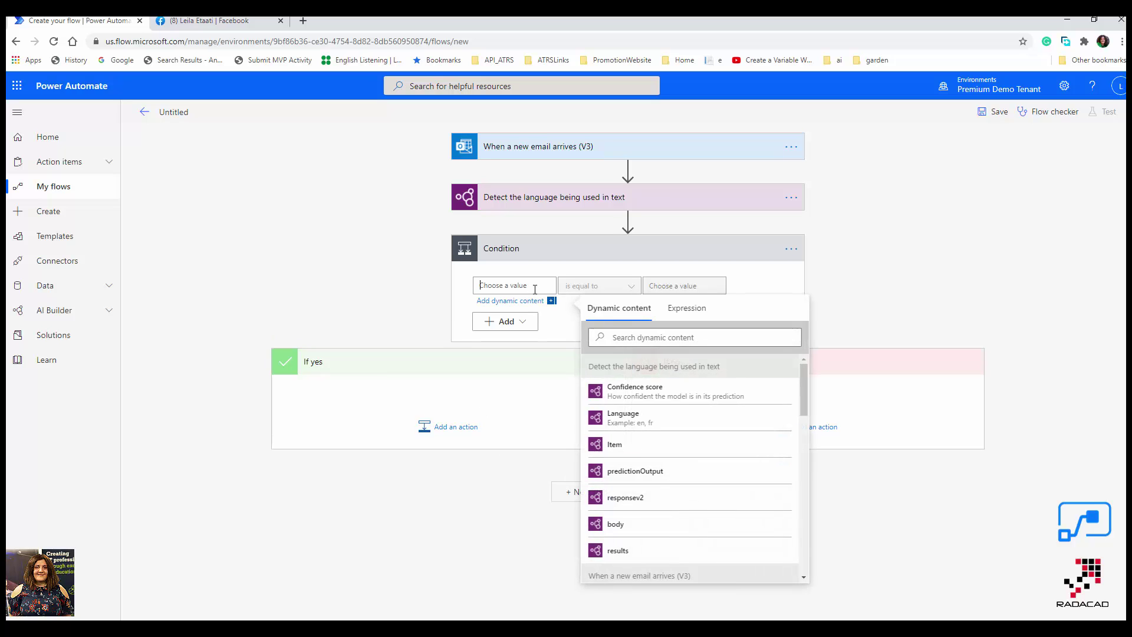
left_click(628, 419)
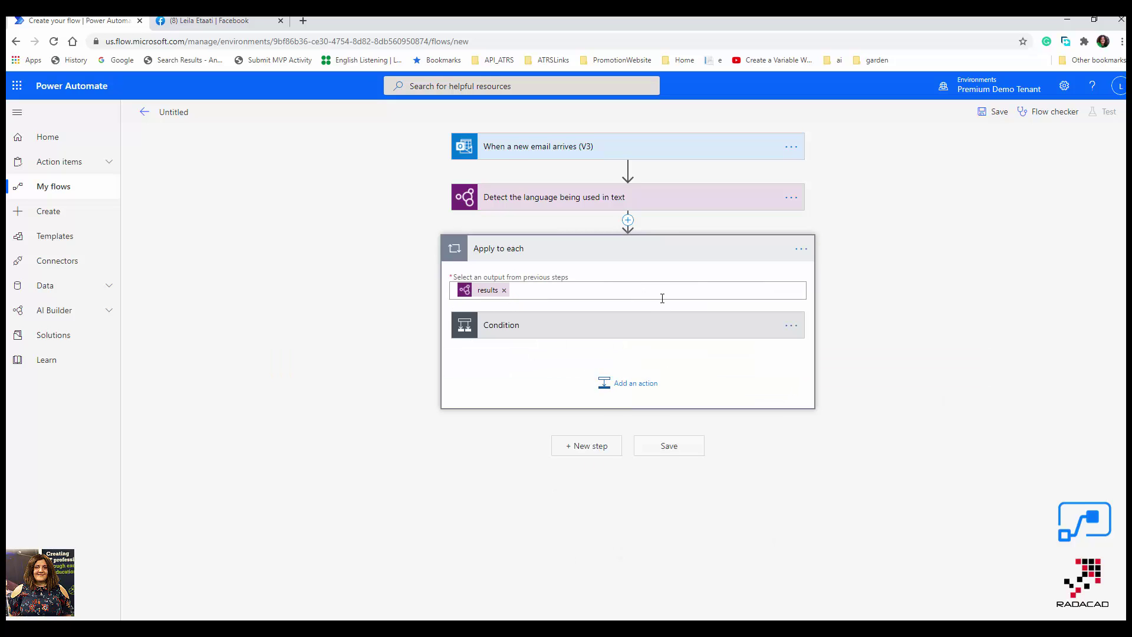
left_click(614, 336)
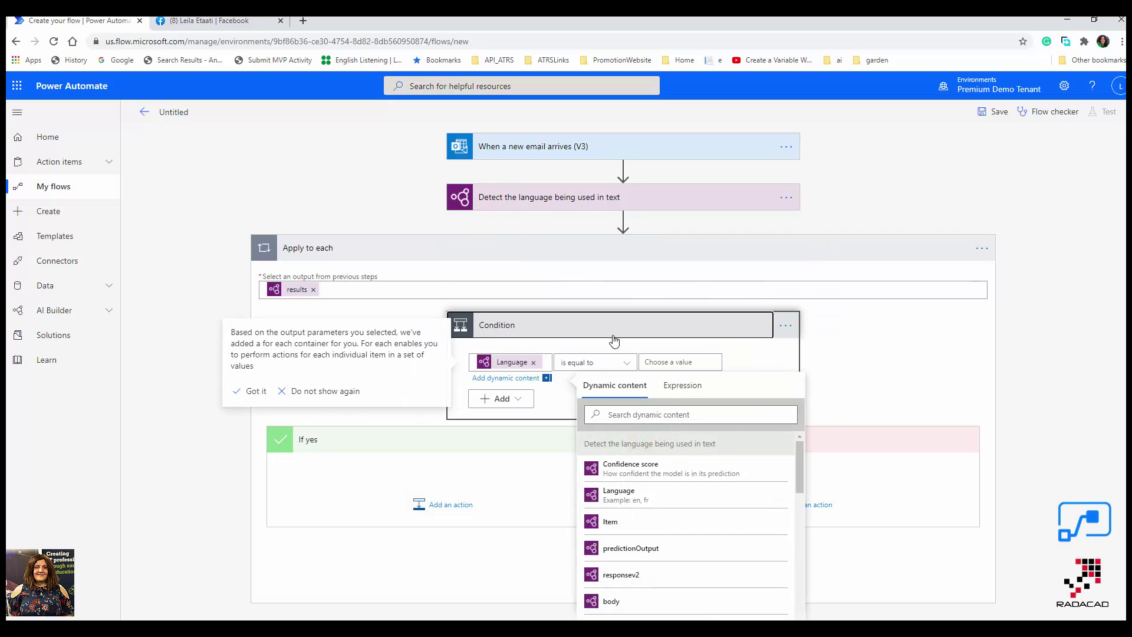
left_click(669, 361)
type("engl")
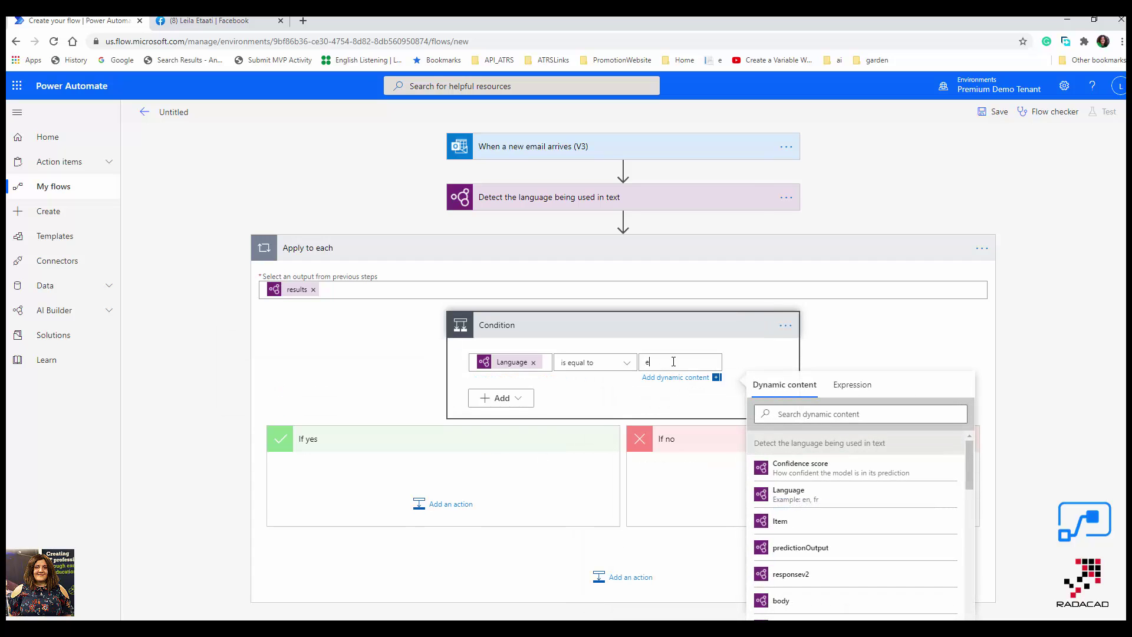
key("BackSpace")
type("-us")
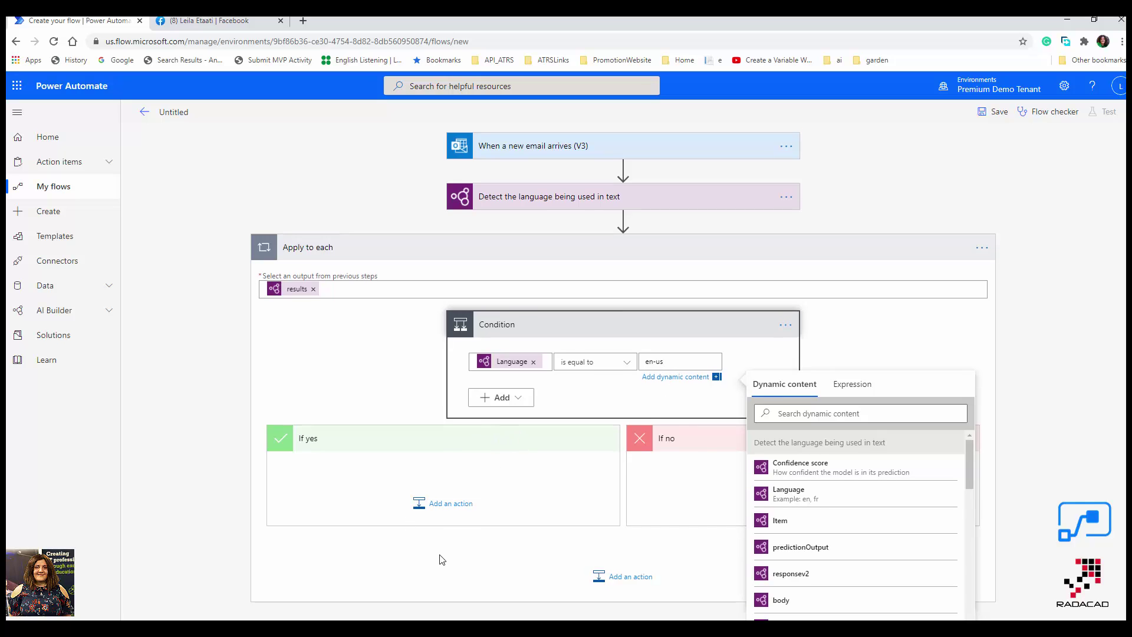
scroll(439, 557, "down", 1)
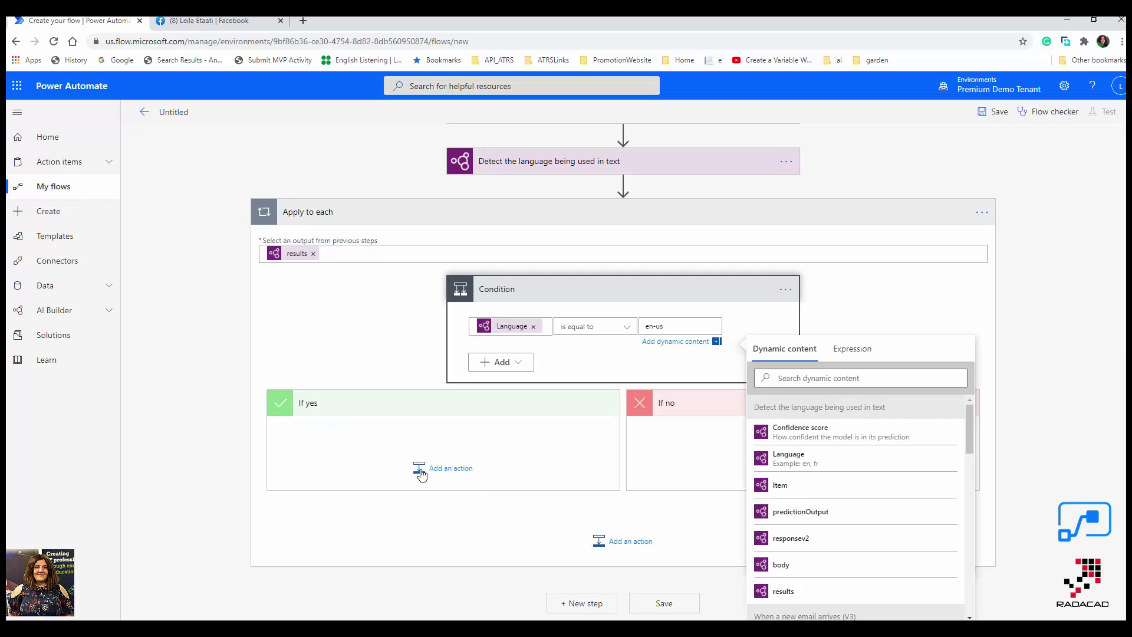
Add an Office 365 Outlook 'Send an email (V2)' action to the If yes branch.
left_click(449, 476)
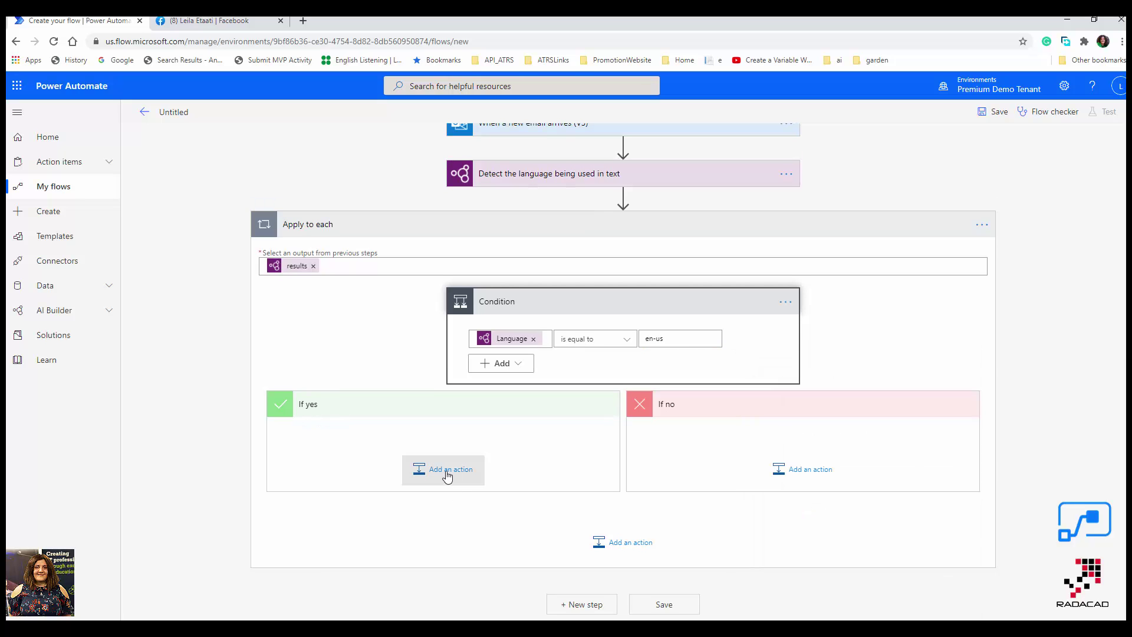
left_click(448, 475)
type("send email")
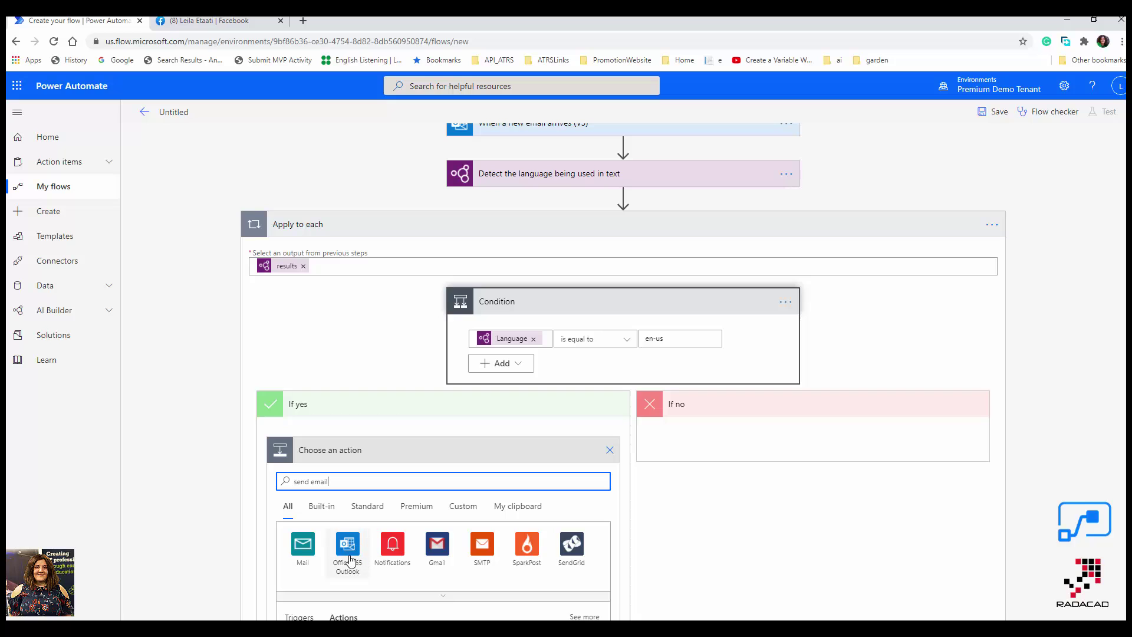
left_click(348, 551)
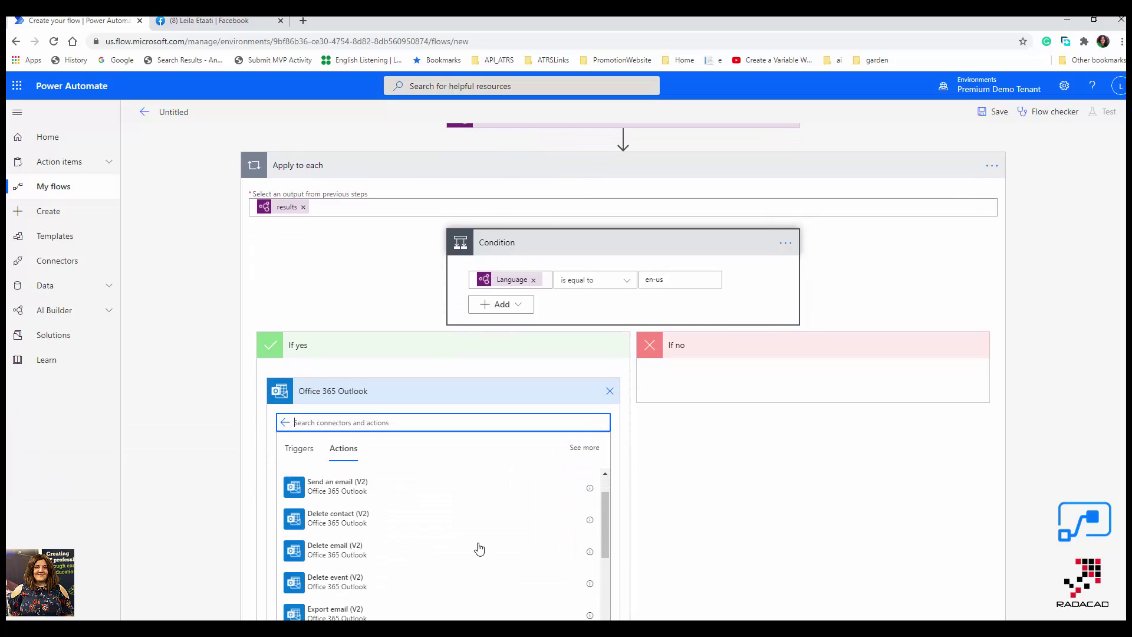
scroll(1066, 502, "down", 2)
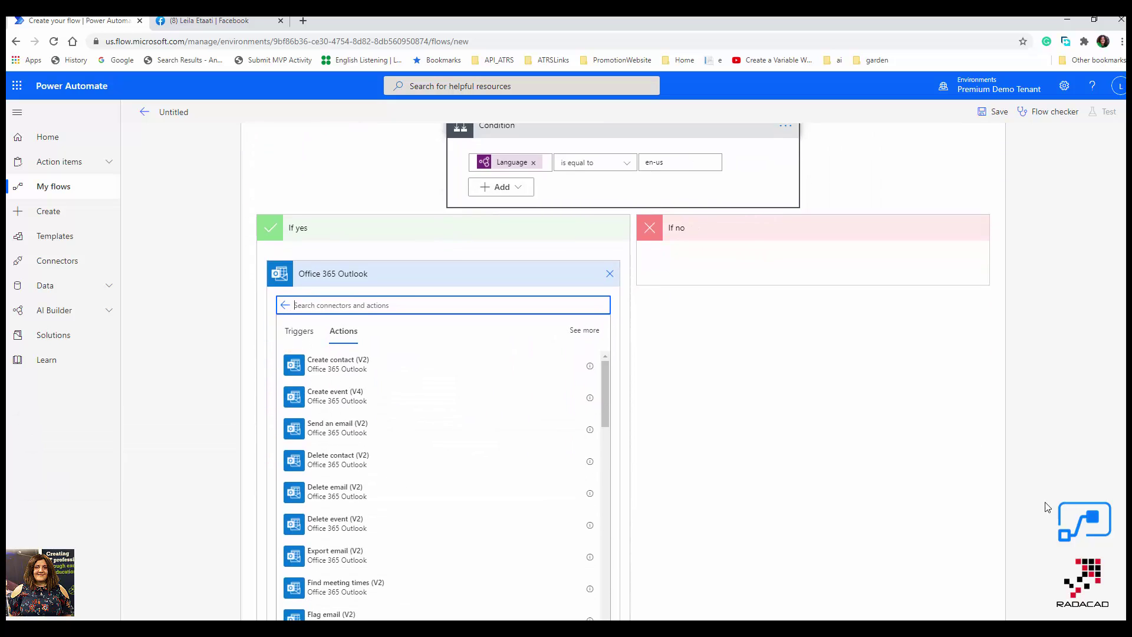
scroll(347, 434, "up", 1)
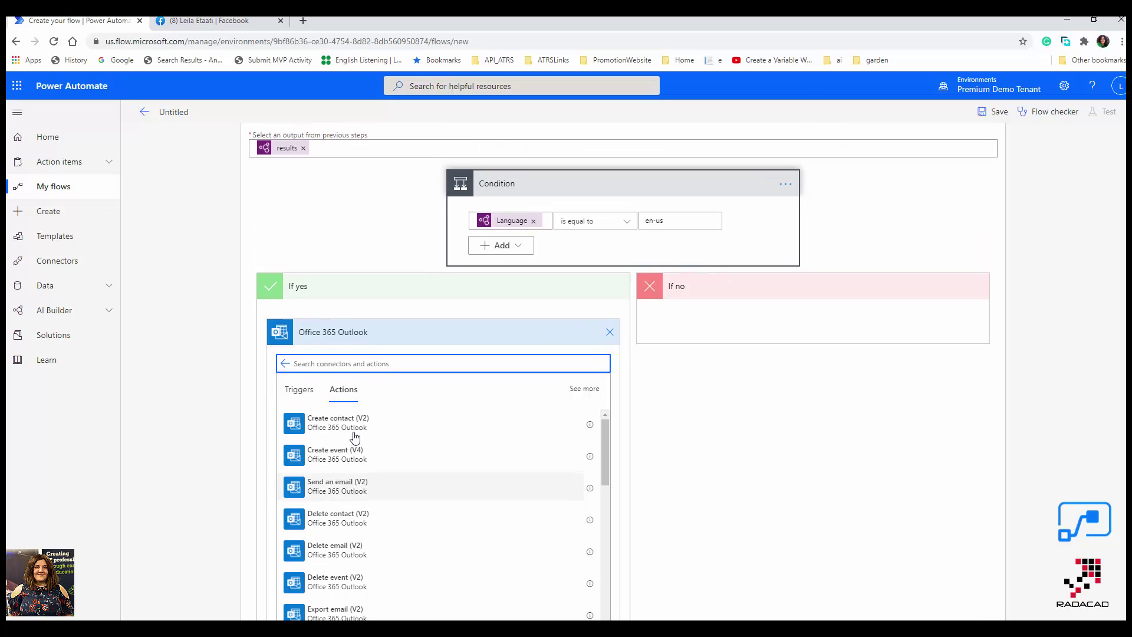
left_click(350, 489)
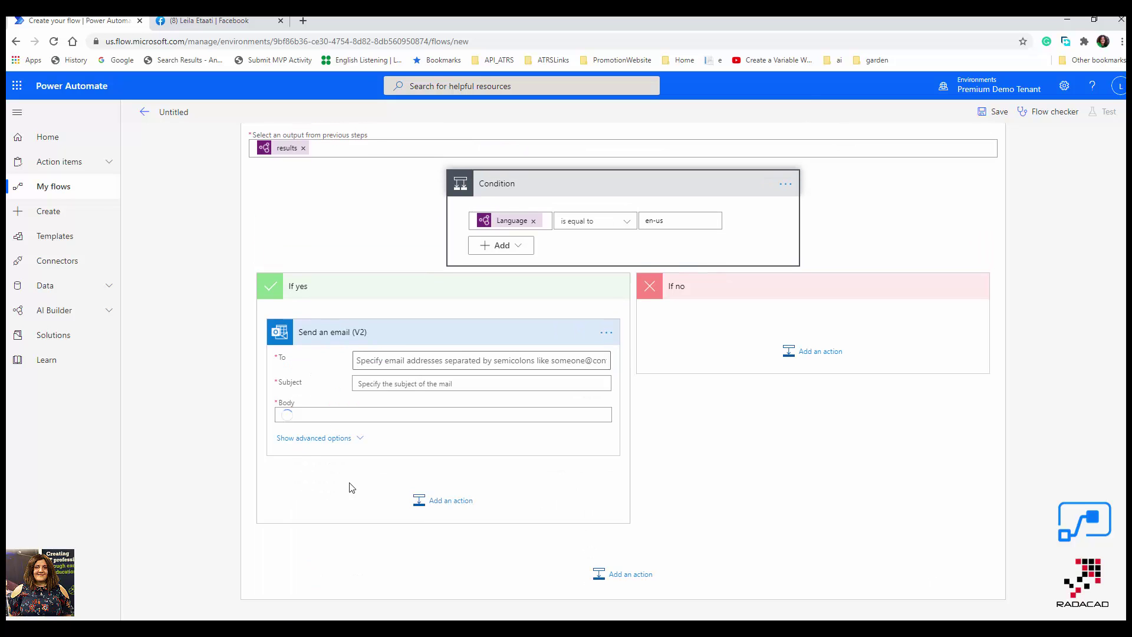
Address it to the suggested Gmail recipient with the incoming email's Subject and Body.
left_click(387, 361)
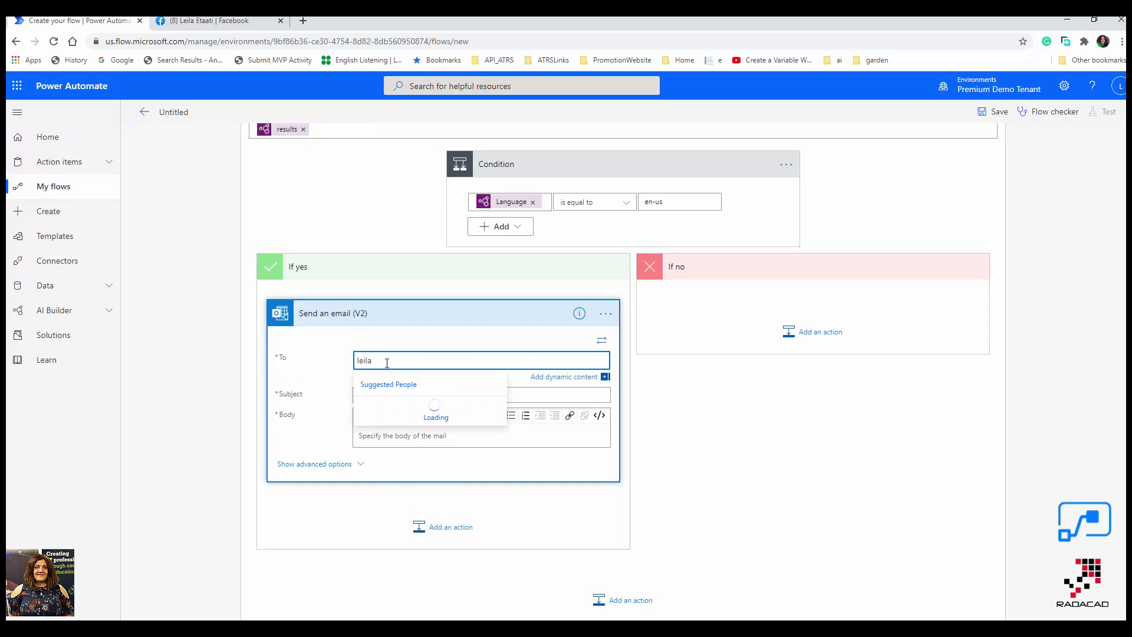
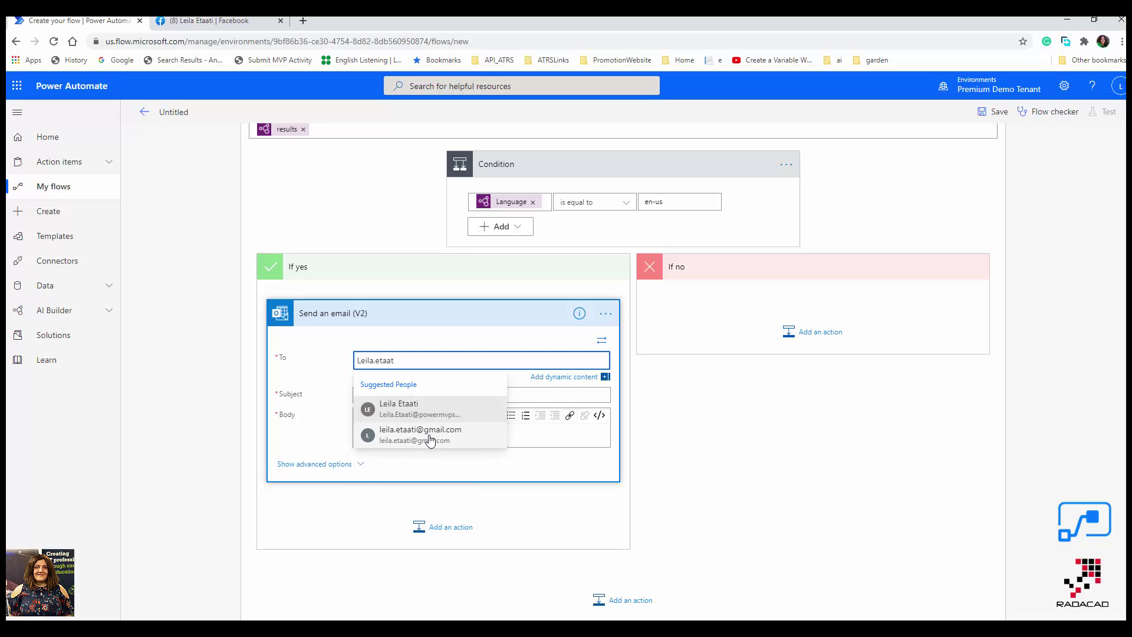
left_click(430, 439)
left_click(377, 397)
scroll(743, 566, "down", 2)
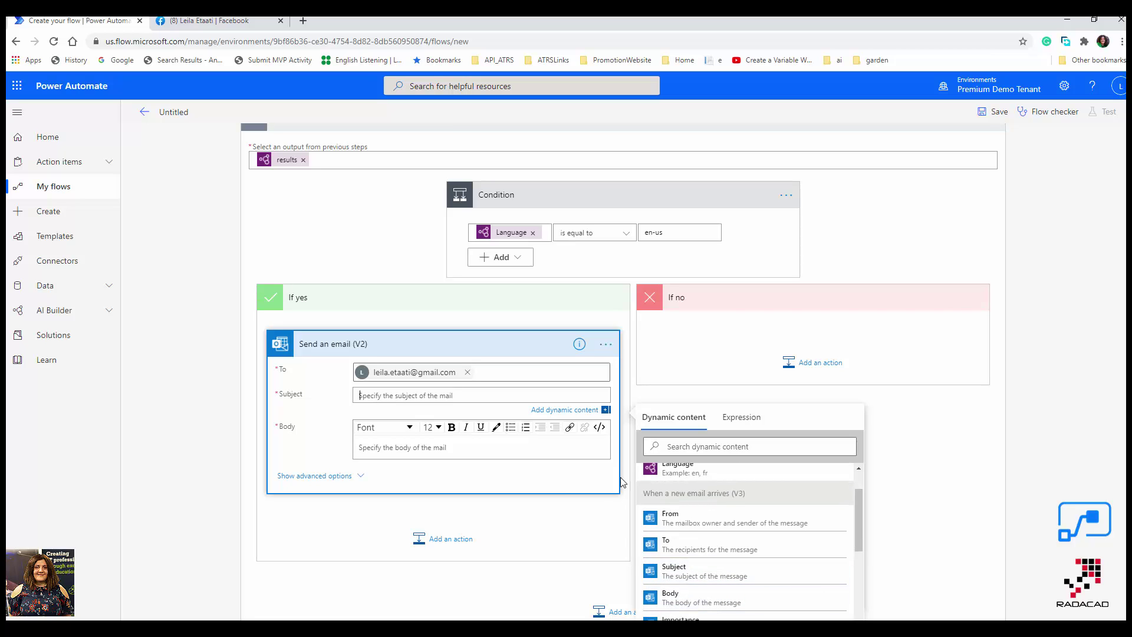
left_click(676, 575)
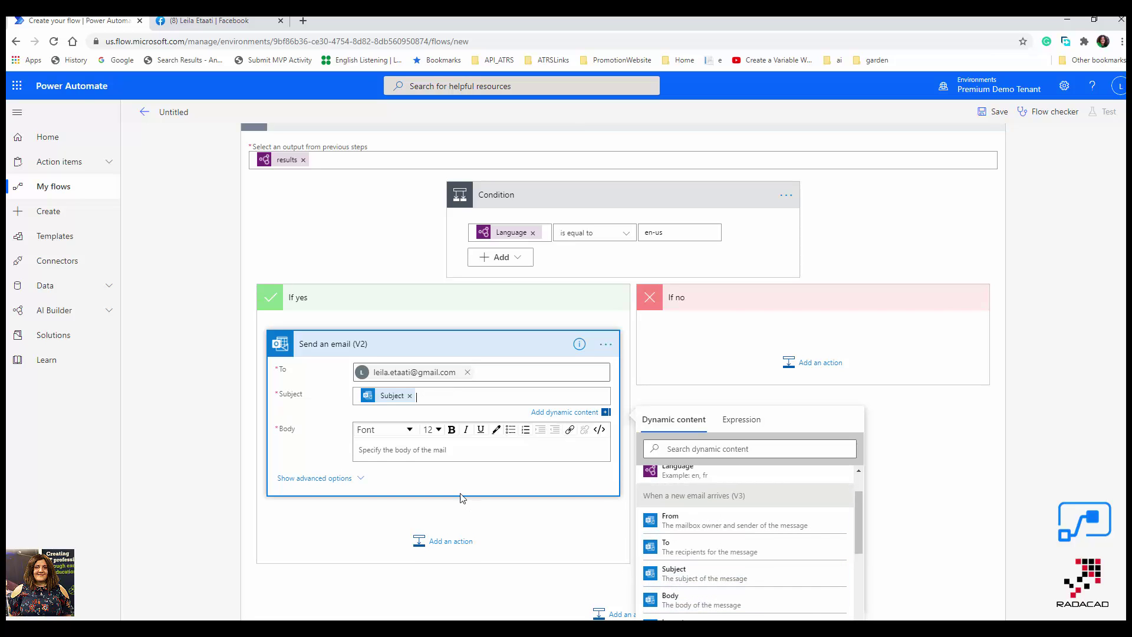
left_click(413, 450)
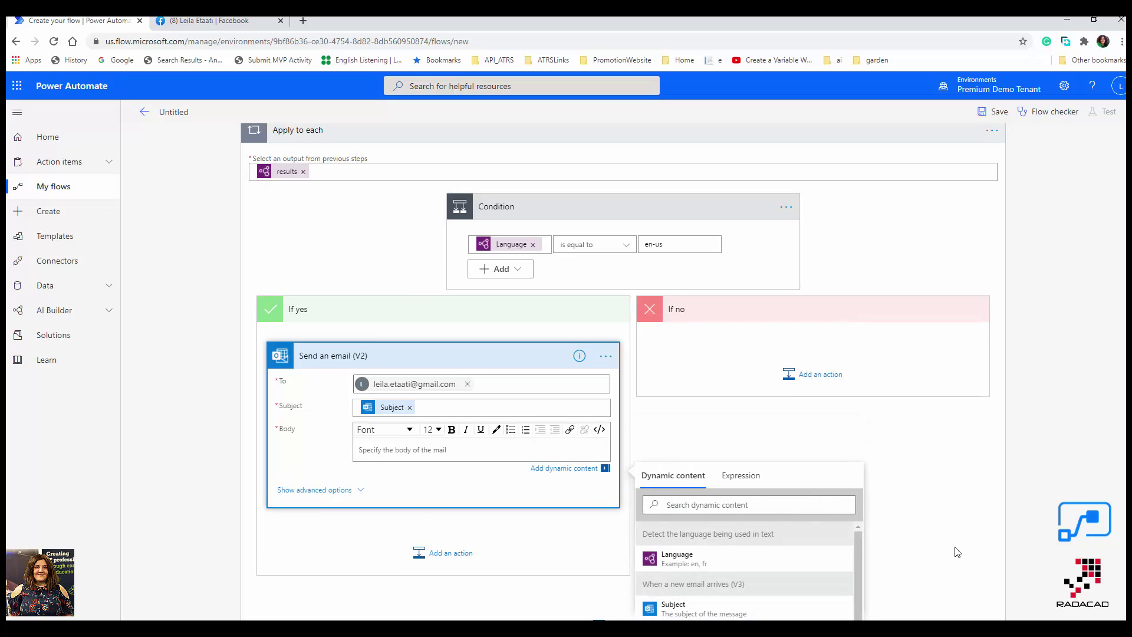
scroll(953, 545, "down", 2)
left_click(679, 514)
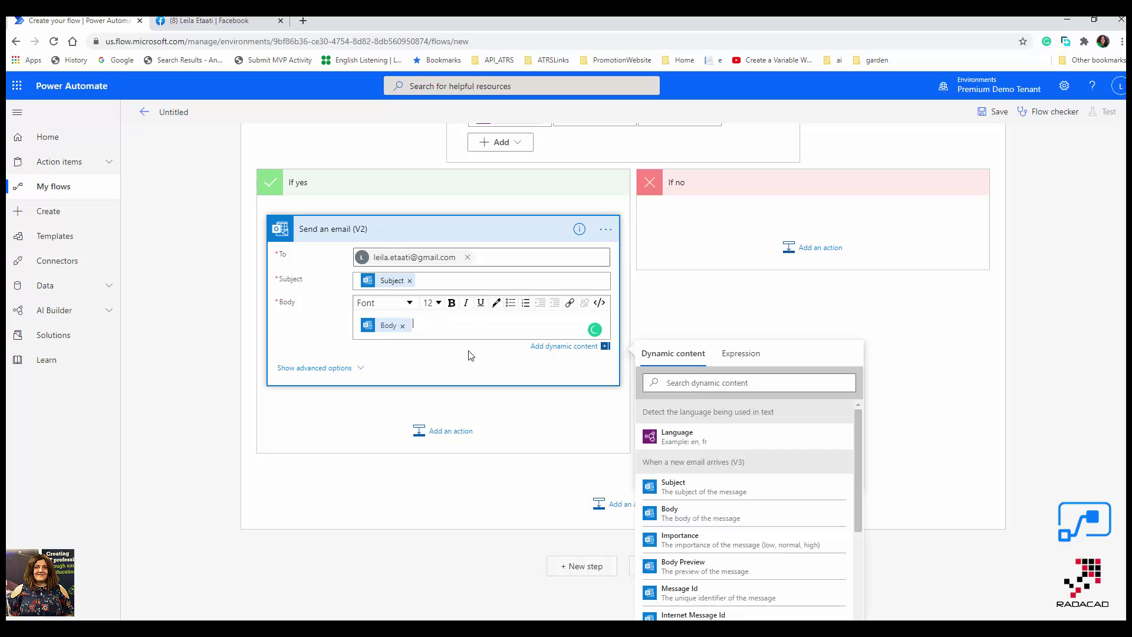
scroll(502, 414, "up", 2)
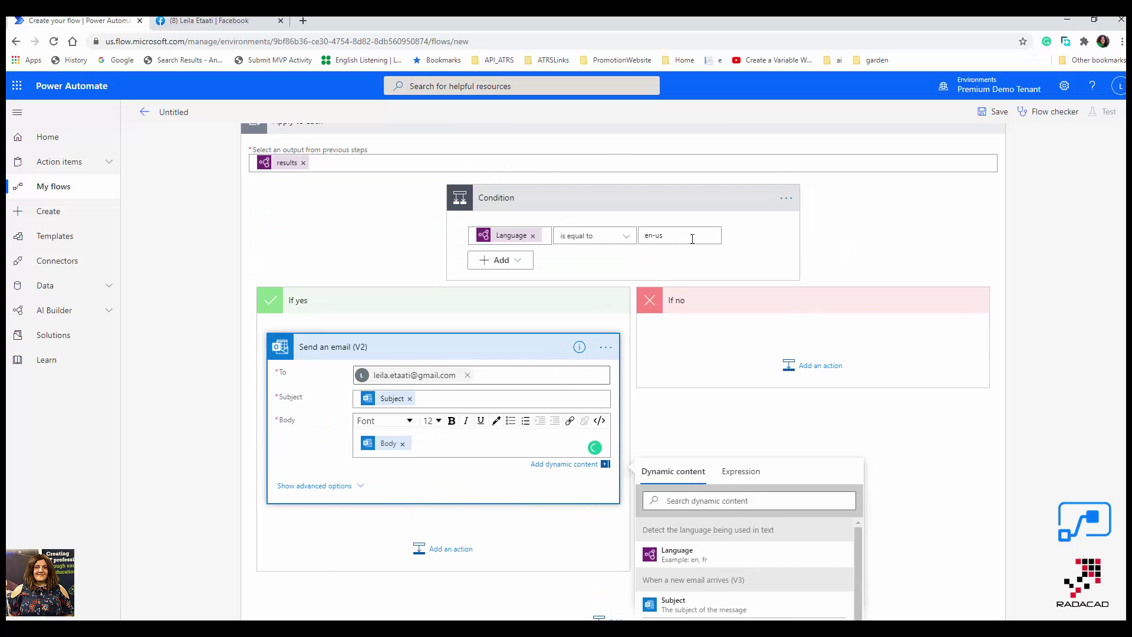
left_click(821, 376)
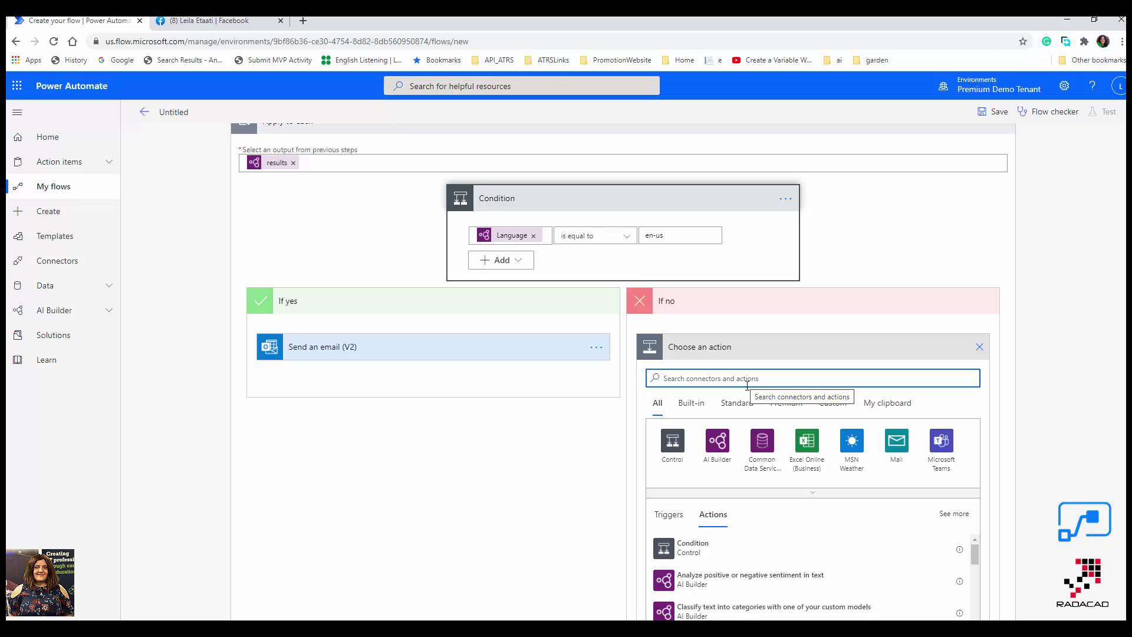
Add AI Builder's 'Translate text into another language' for the email Body, targeting English.
type("transla")
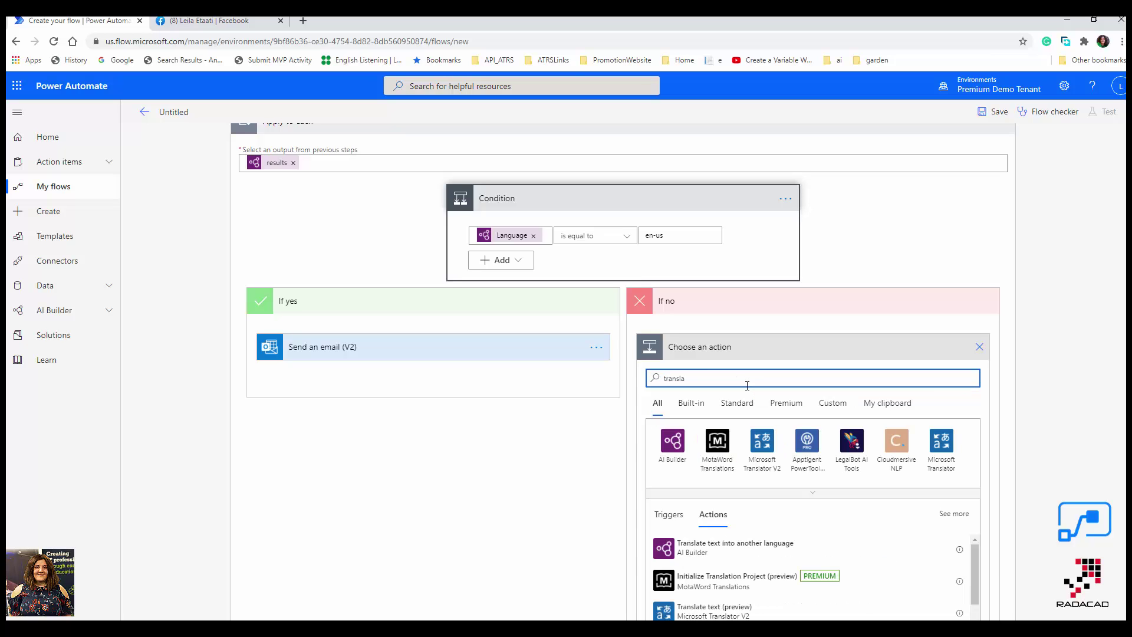
left_click(739, 553)
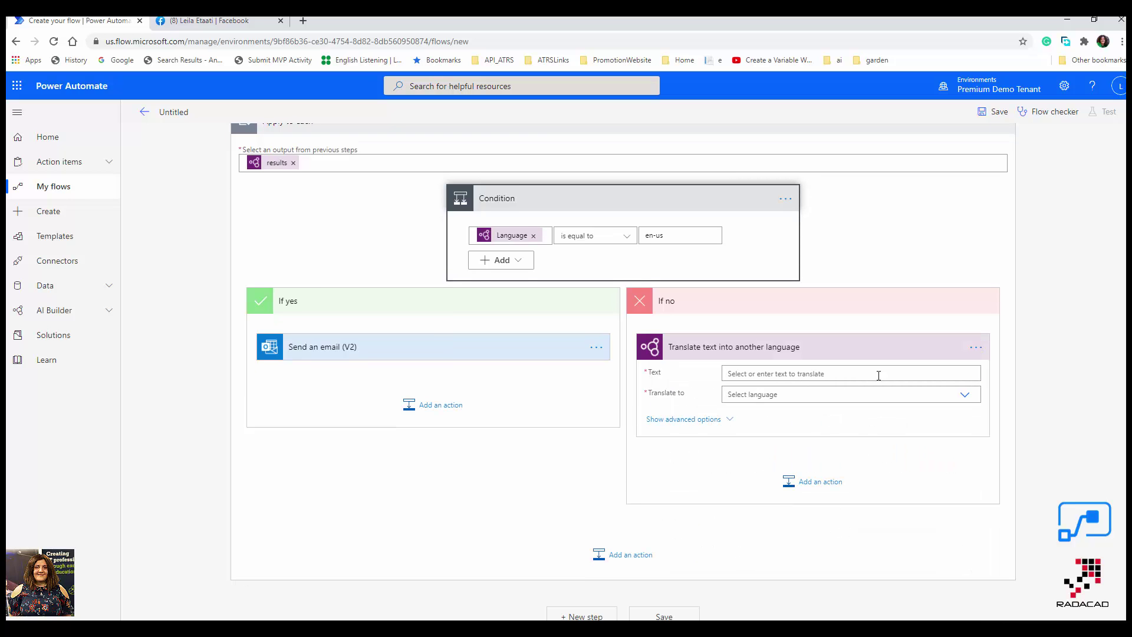
left_click(894, 374)
scroll(967, 577, "down", 5)
left_click(961, 519)
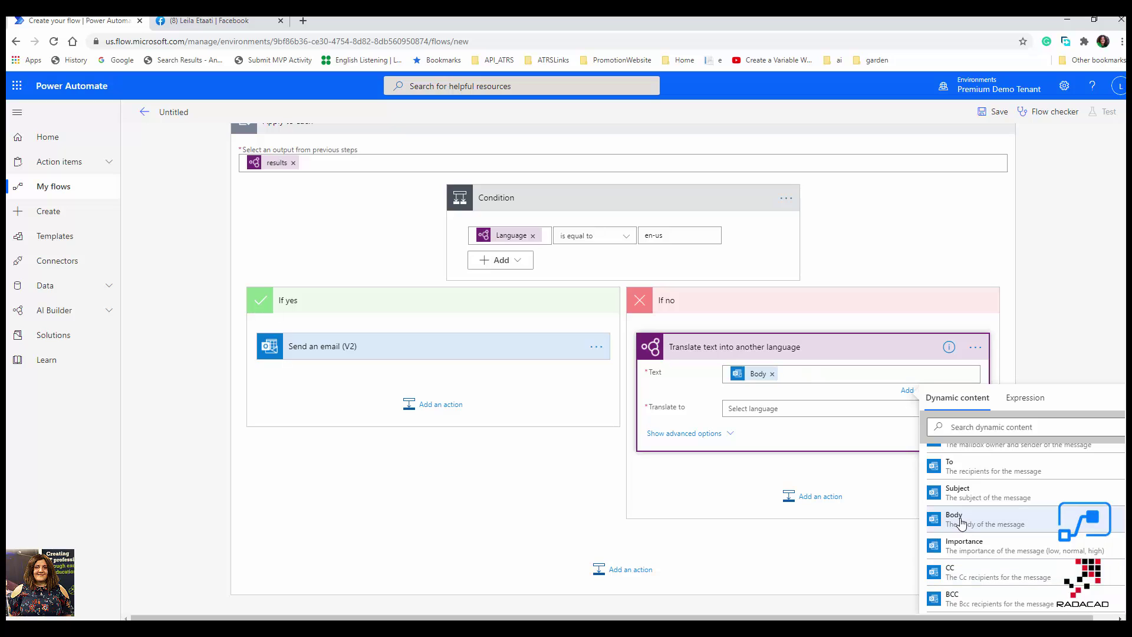
left_click(804, 408)
type("Engli")
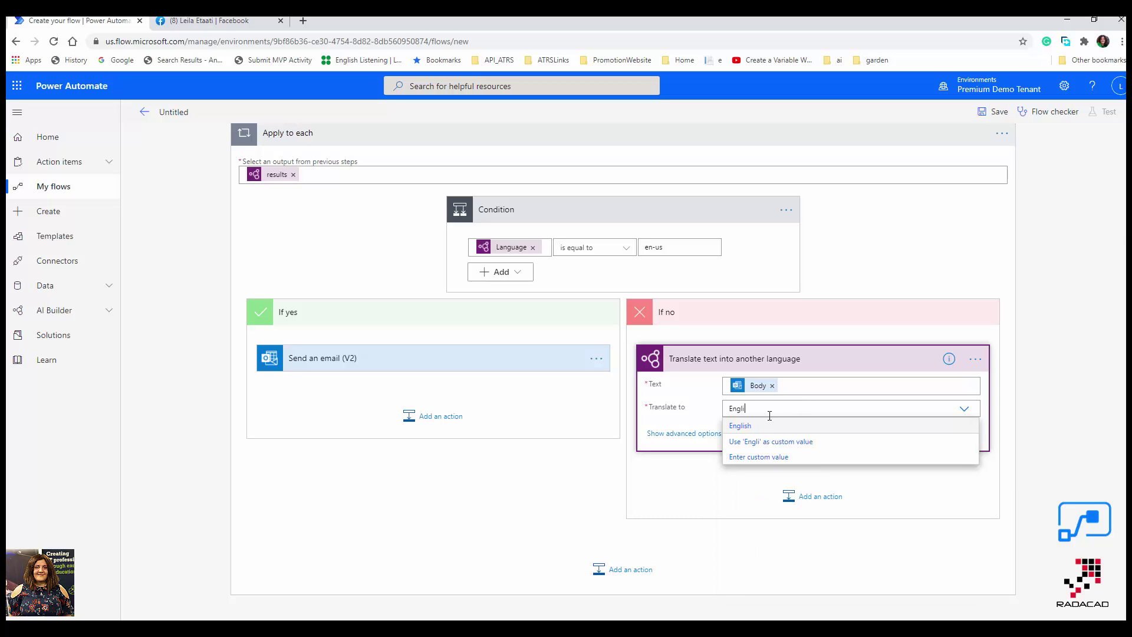
left_click(740, 425)
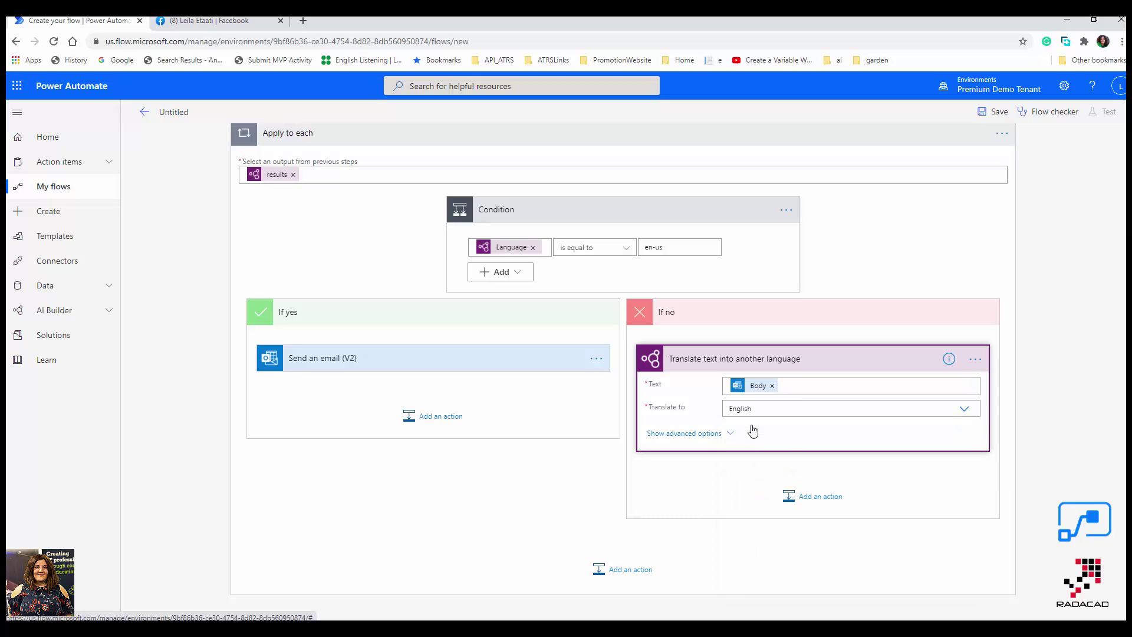
left_click(701, 435)
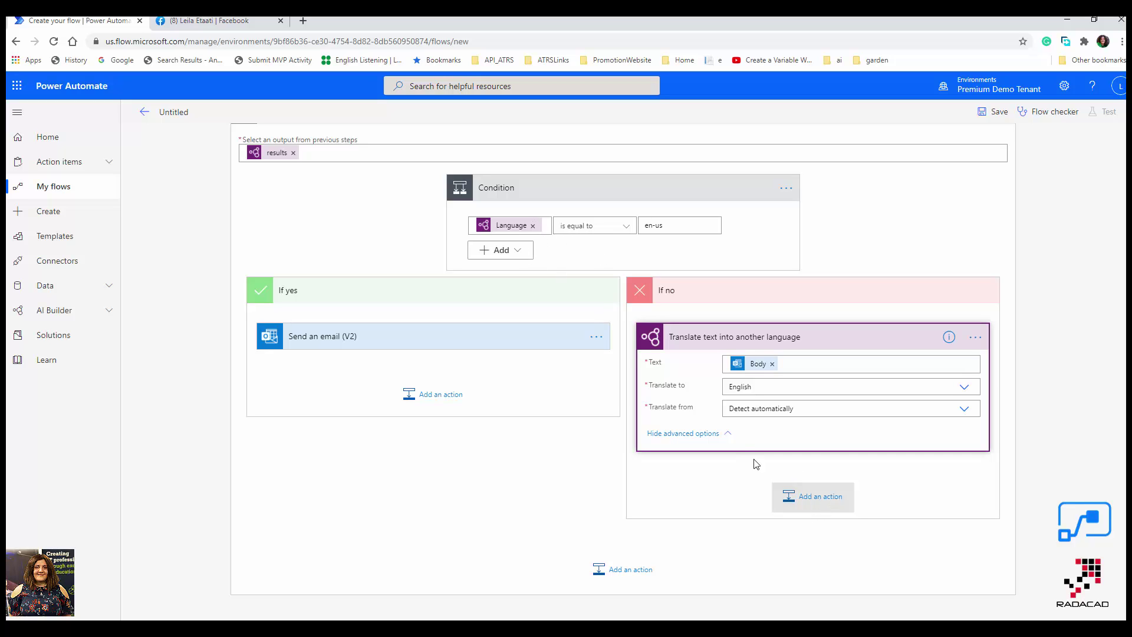
left_click(818, 497)
Add an Outlook 'Send an email (V2)' action after the translation, addressed to the Gmail recipient.
type("send")
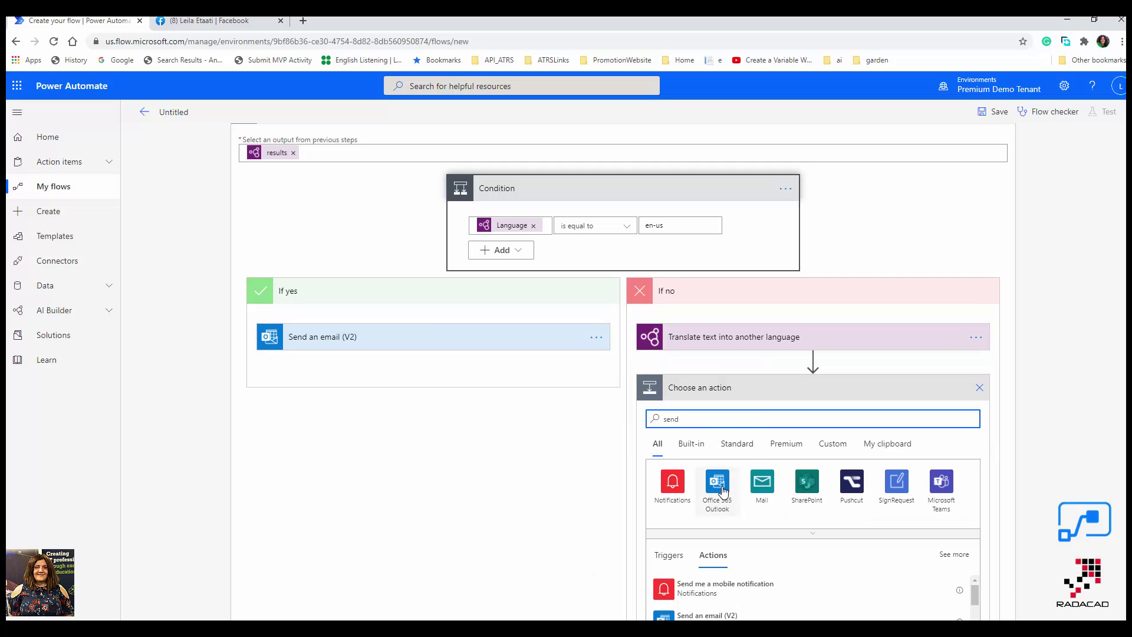
left_click(719, 488)
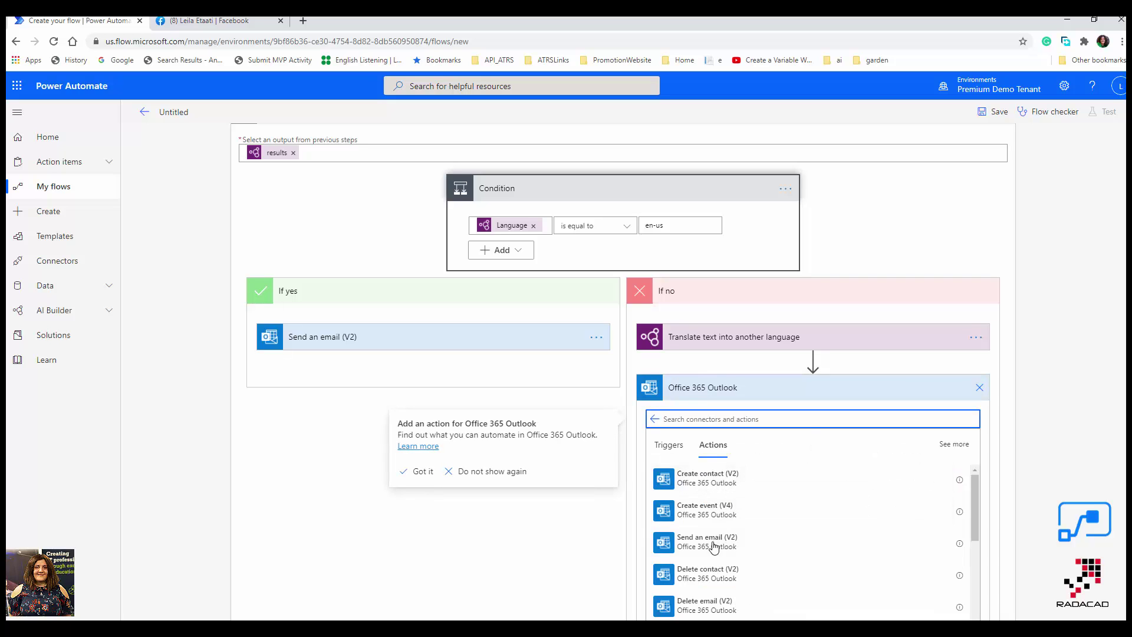
left_click(710, 542)
left_click(741, 413)
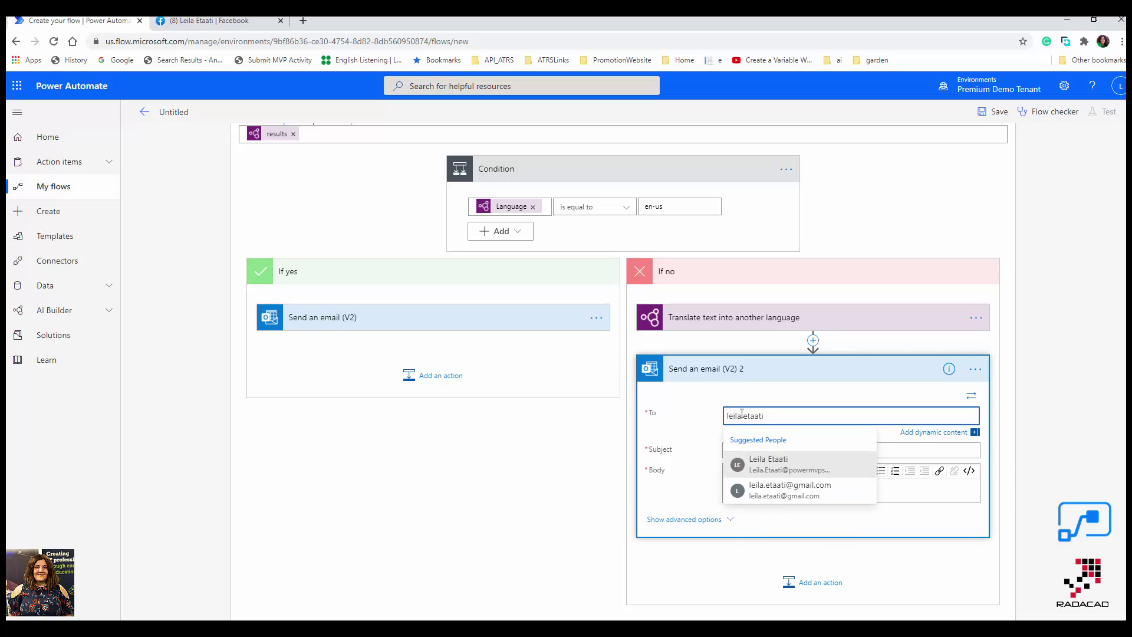
left_click(783, 493)
Use the incoming Subject as the subject and the Translated text as the body.
left_click(748, 451)
scroll(1055, 529, "down", 5)
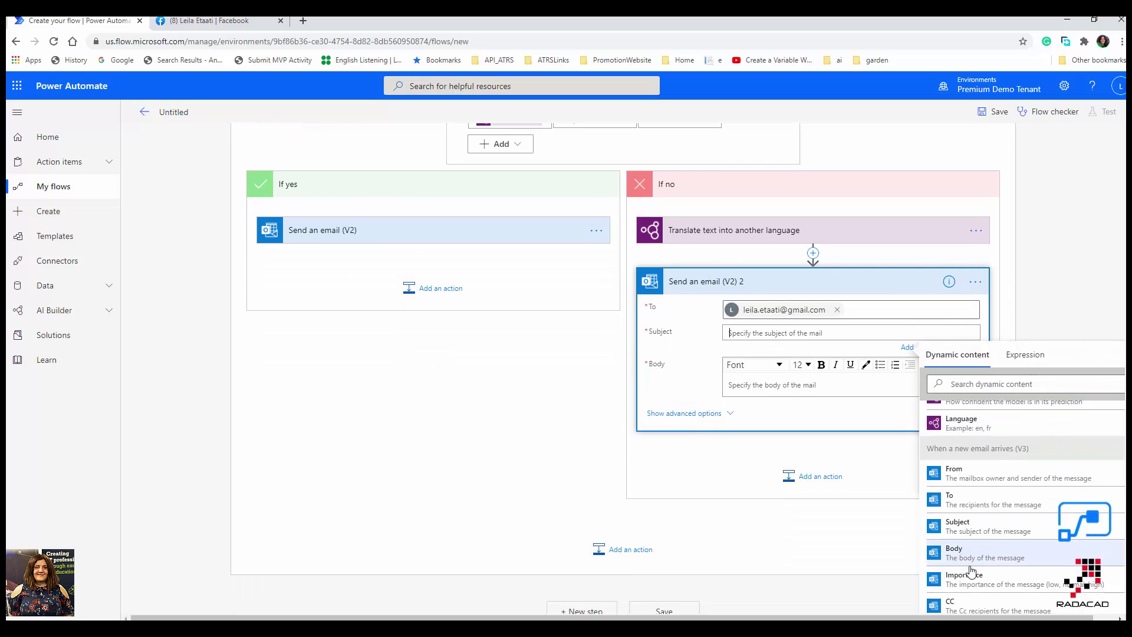
scroll(980, 557, "up", 2)
scroll(981, 554, "down", 2)
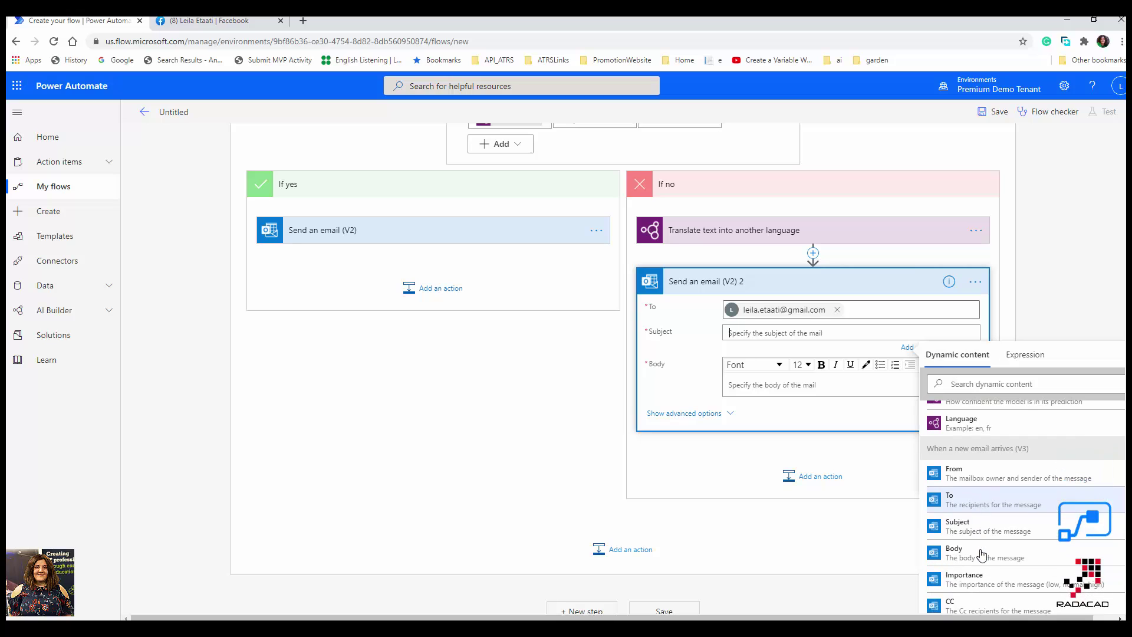
left_click(981, 527)
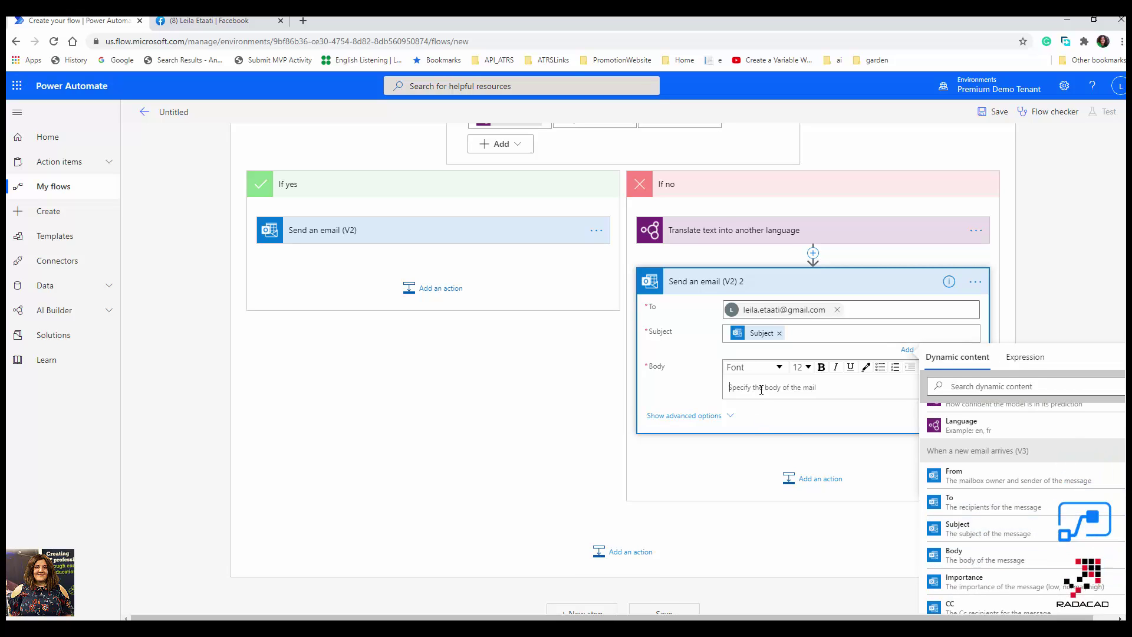
left_click(760, 390)
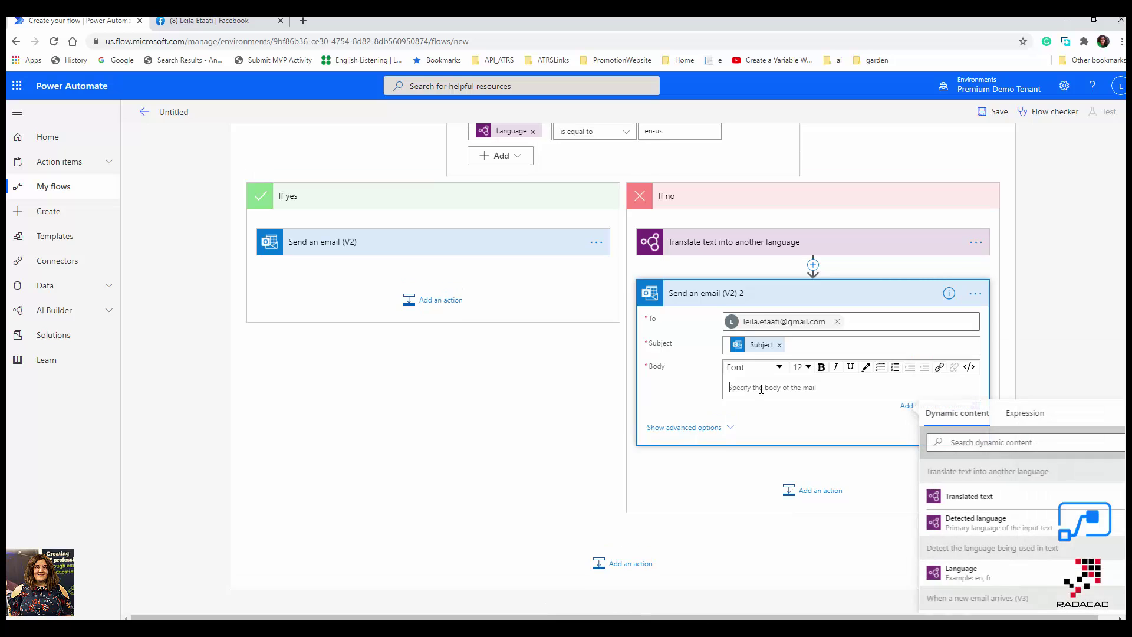
left_click(1003, 501)
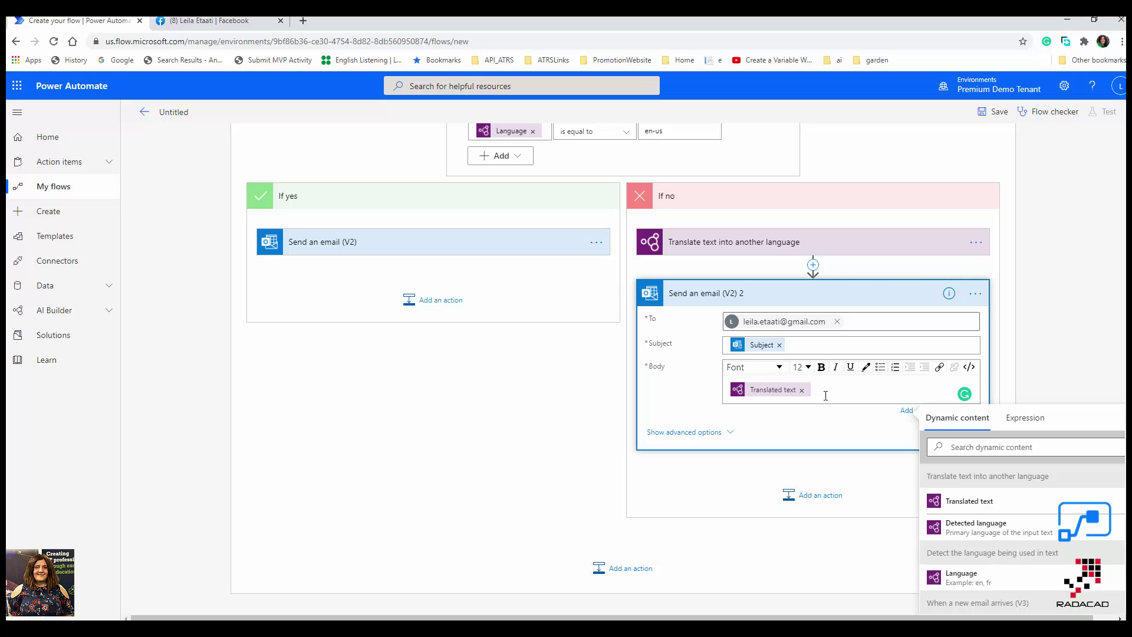
scroll(825, 474, "up", 5)
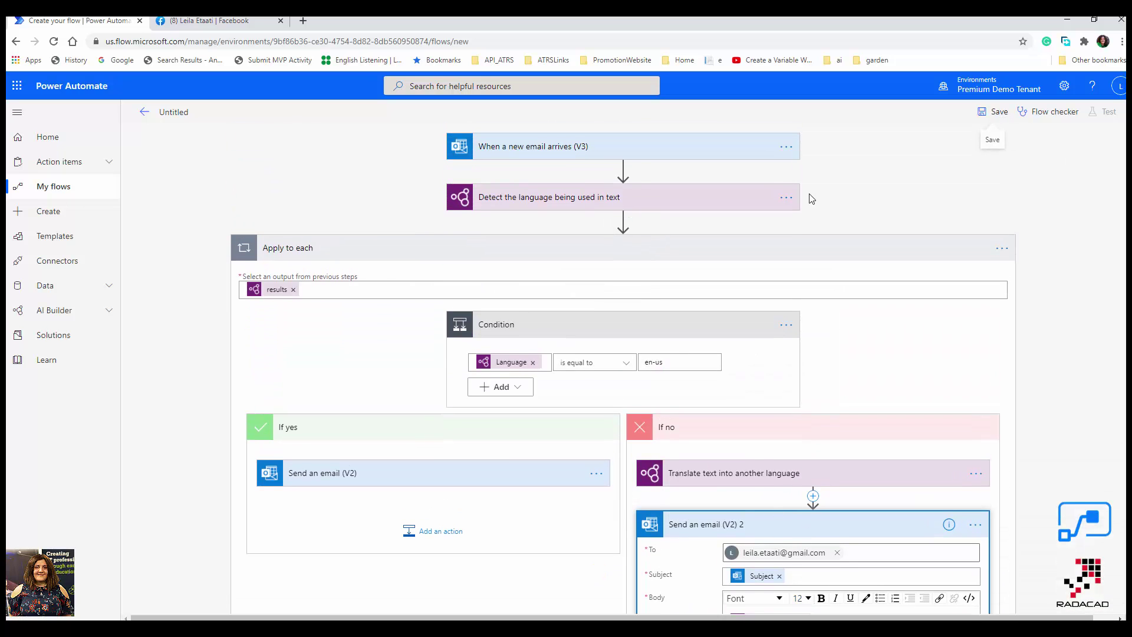
Name the flow 'TranslationSendEmail' and save it.
left_click(168, 112)
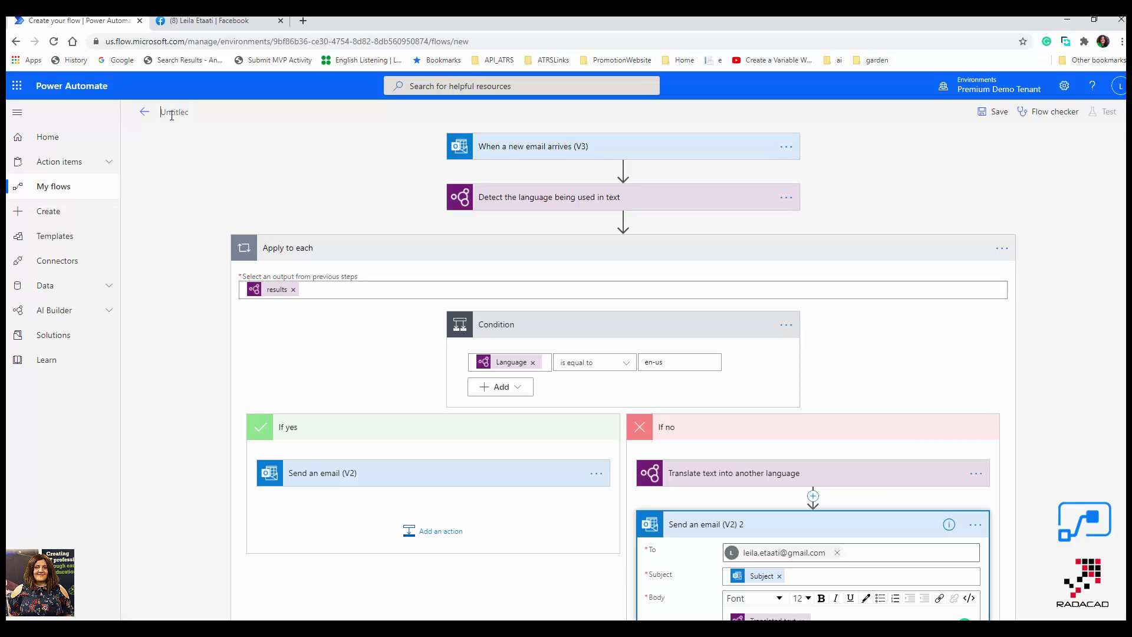
key("ctrl+a")
type("Transla")
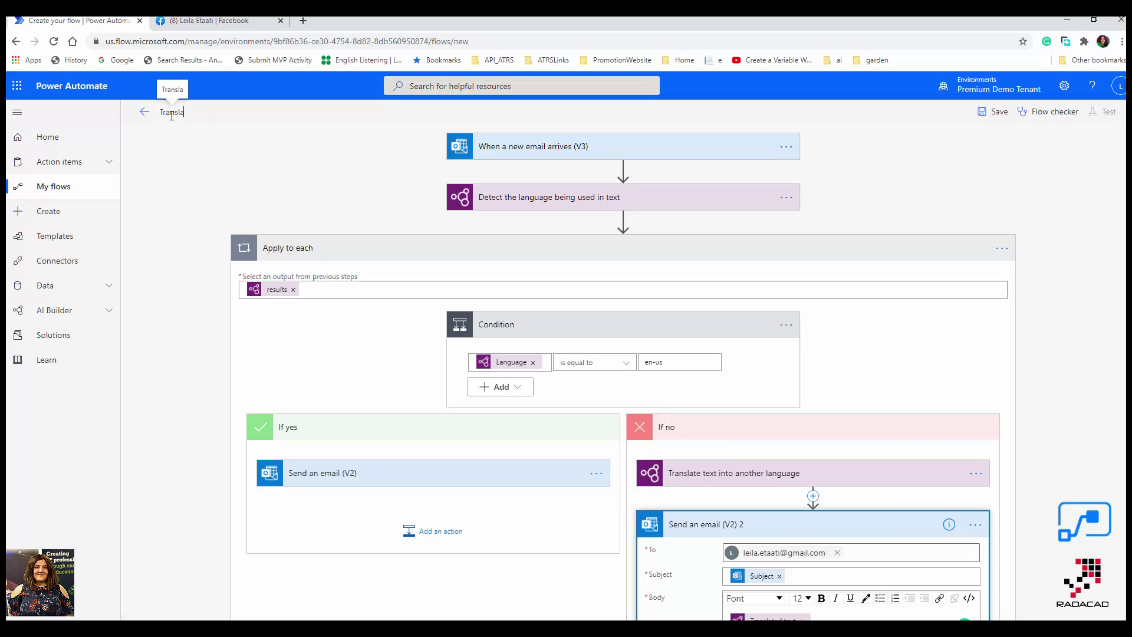
type("tionSendEmail")
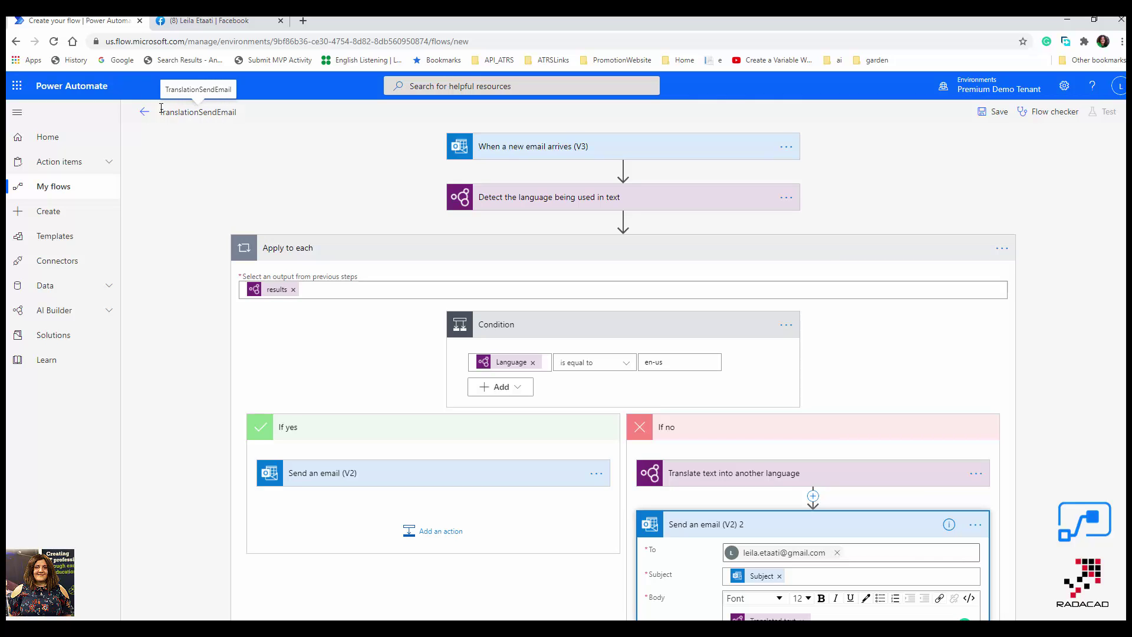
left_click(990, 117)
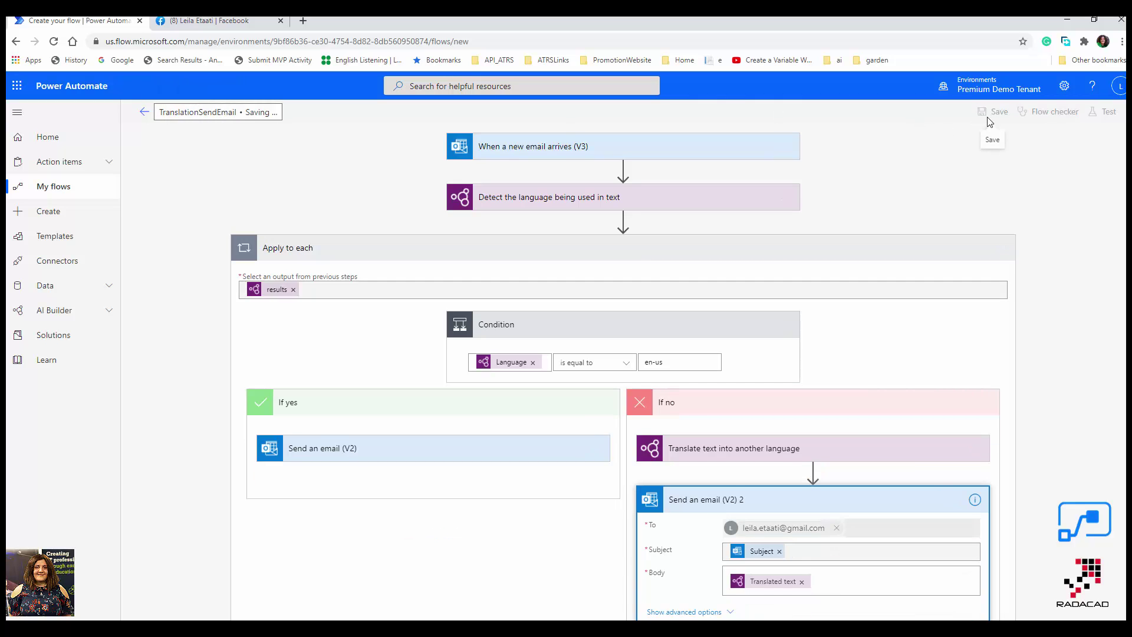
Run Flow checker to confirm there are no errors or warnings.
scroll(466, 436, "up", 3)
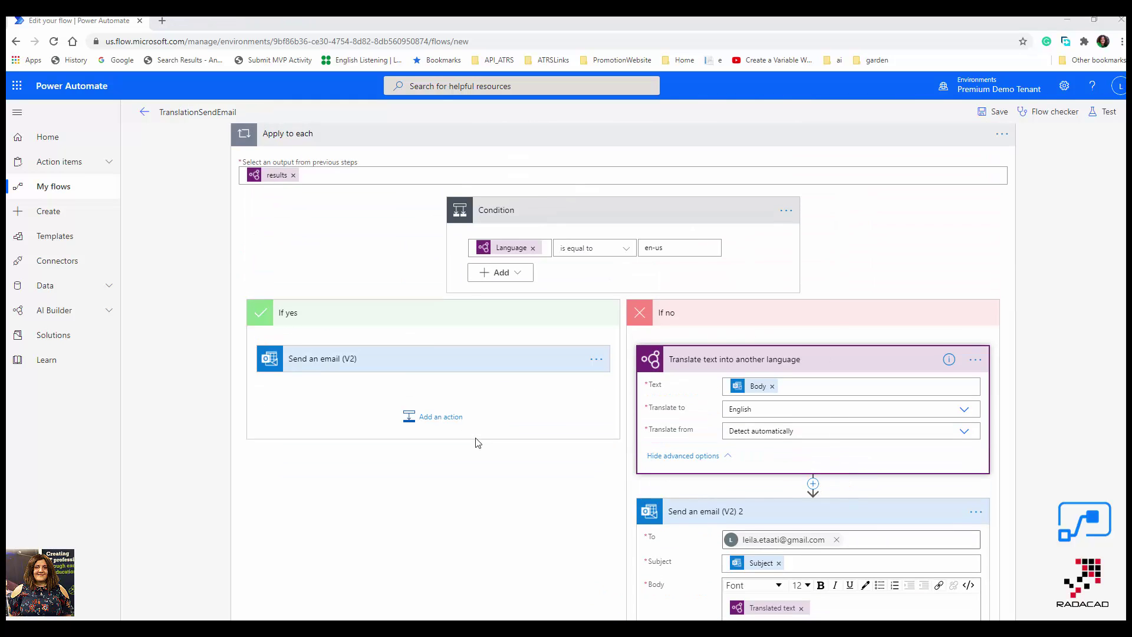
scroll(477, 442, "up", 2)
left_click(1051, 117)
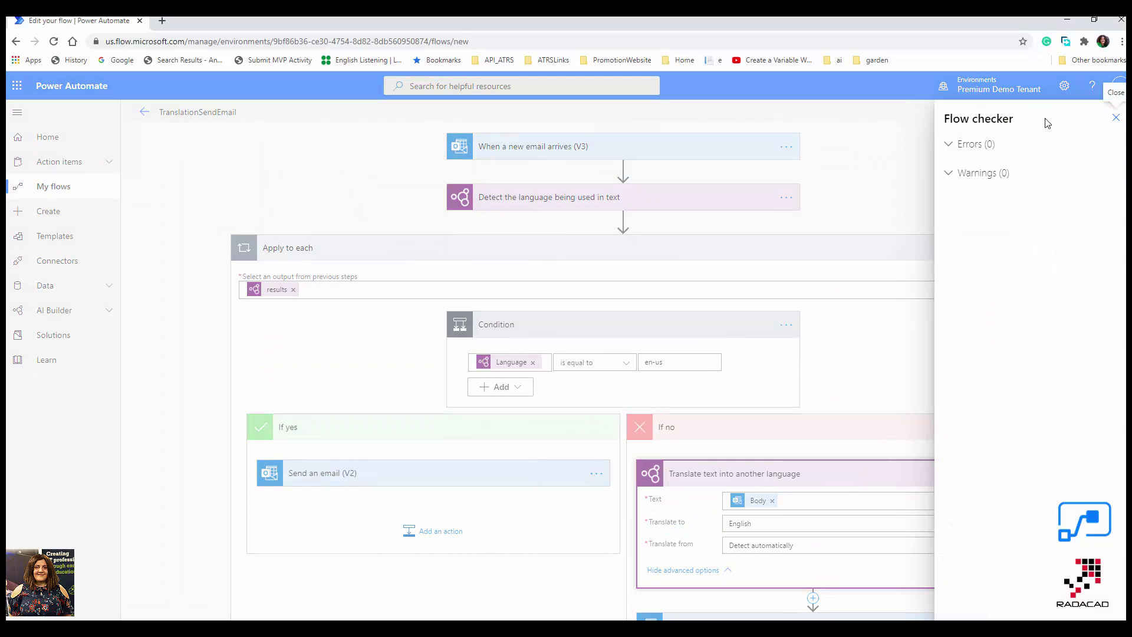
left_click(1115, 118)
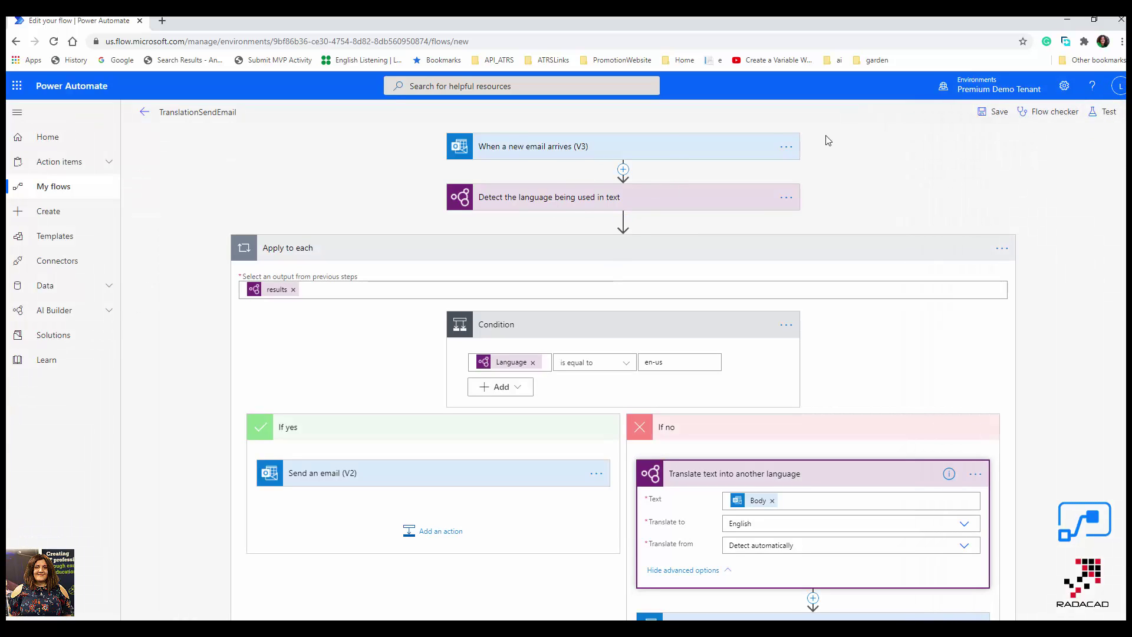
Expand the trigger to check its Inbox folder, then start and cancel a manual test.
left_click(672, 153)
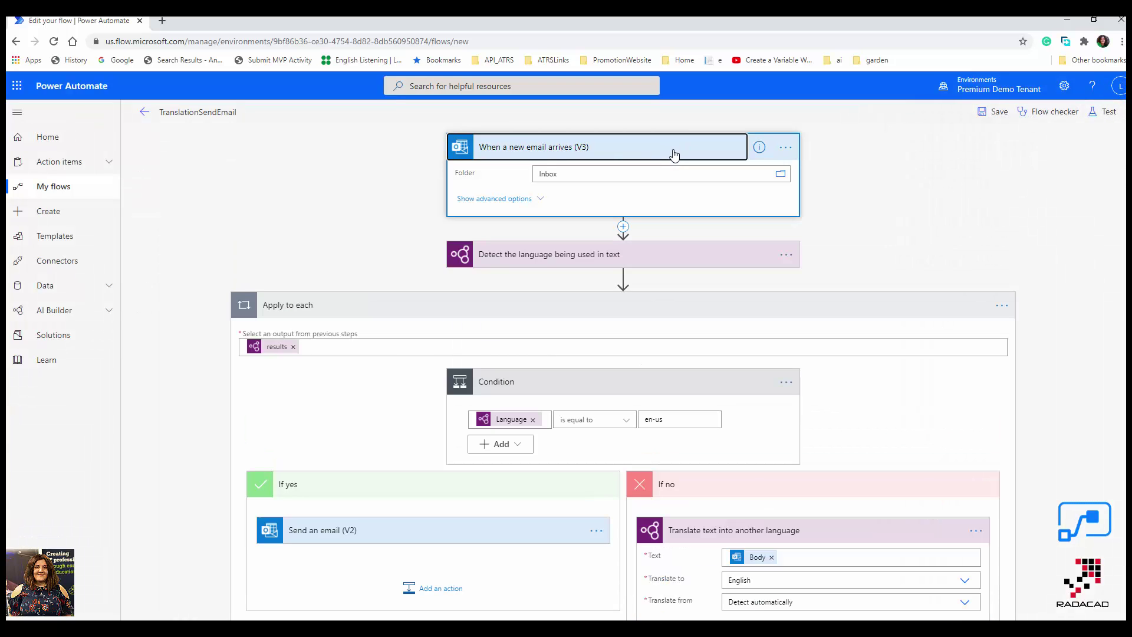
left_click(1106, 112)
left_click(1014, 142)
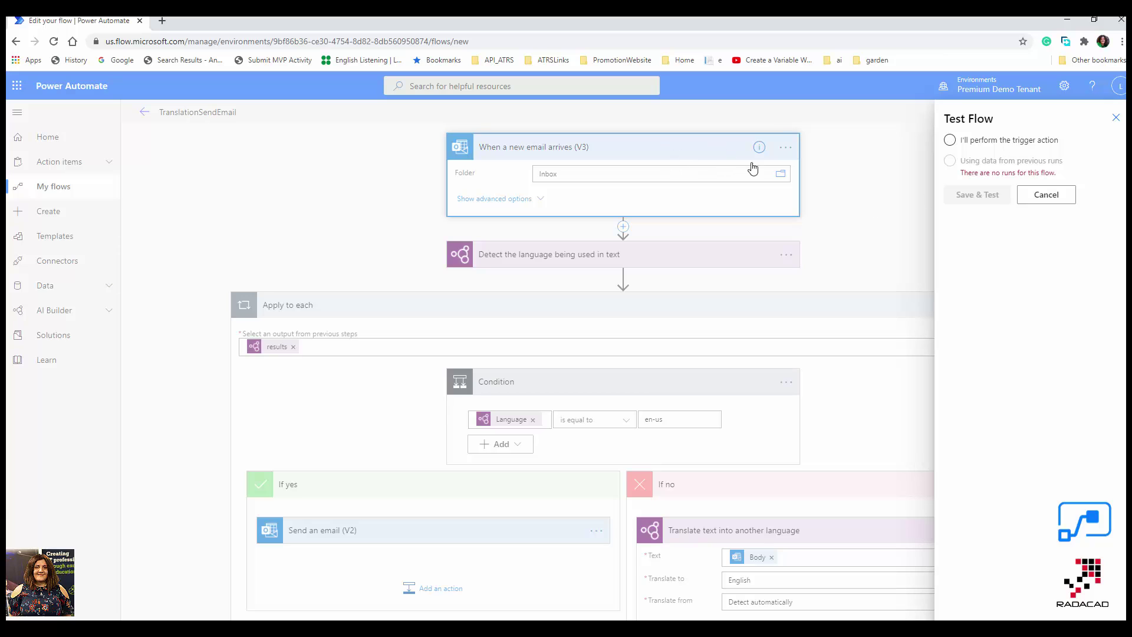
left_click(789, 156)
left_click(786, 150)
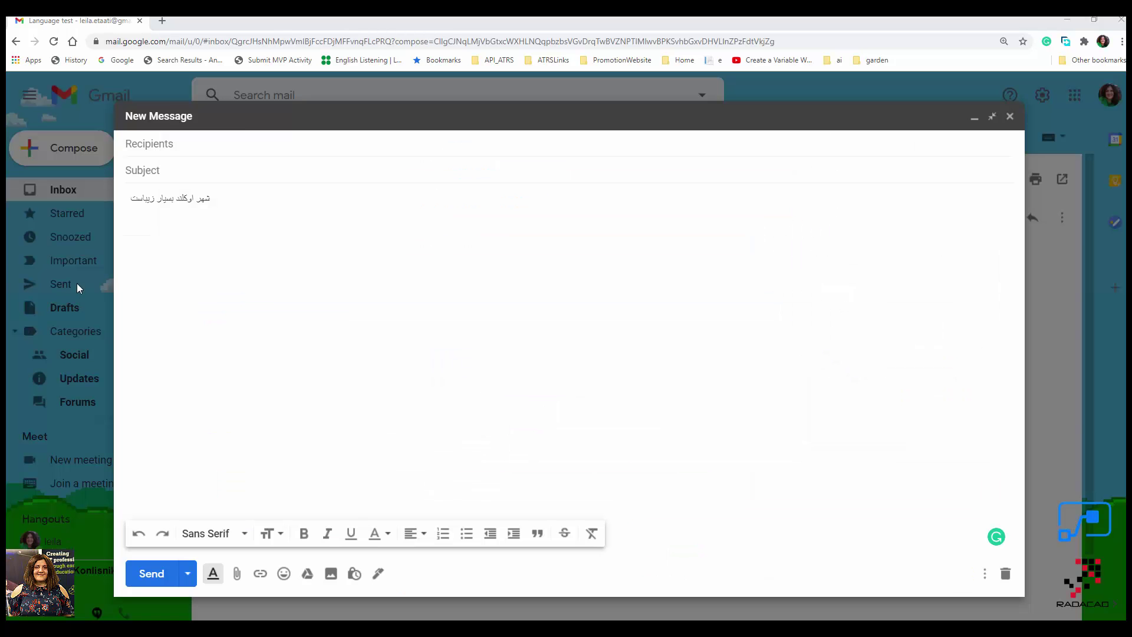
Address the draft to the suggested company email and set the subject to 'Language Test'.
left_click(222, 143)
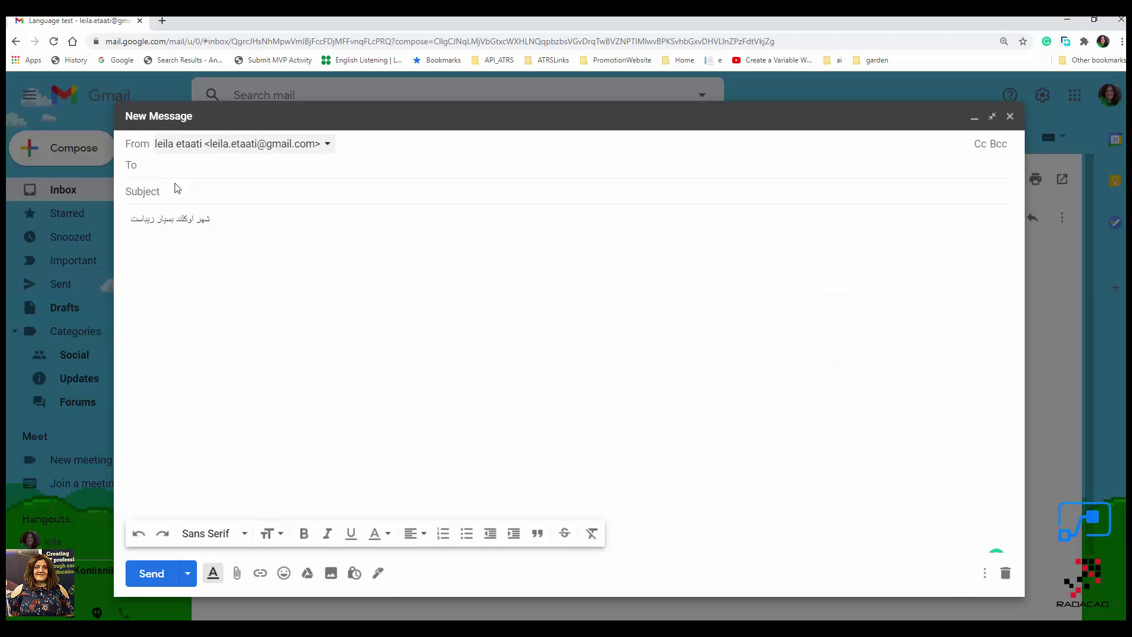
type("leila")
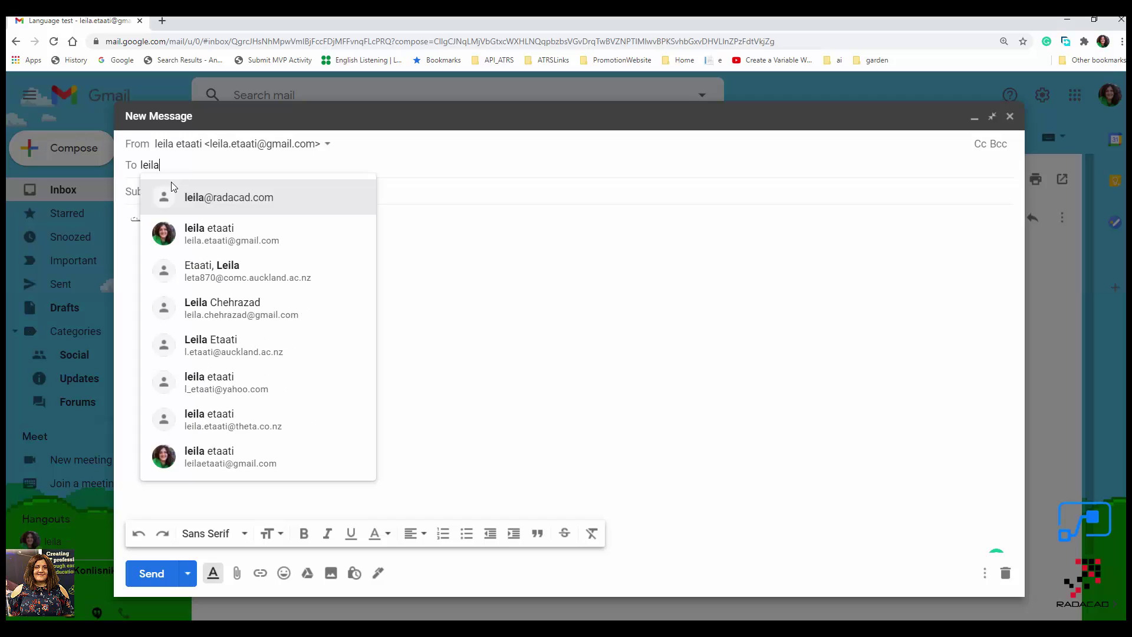
left_click(204, 203)
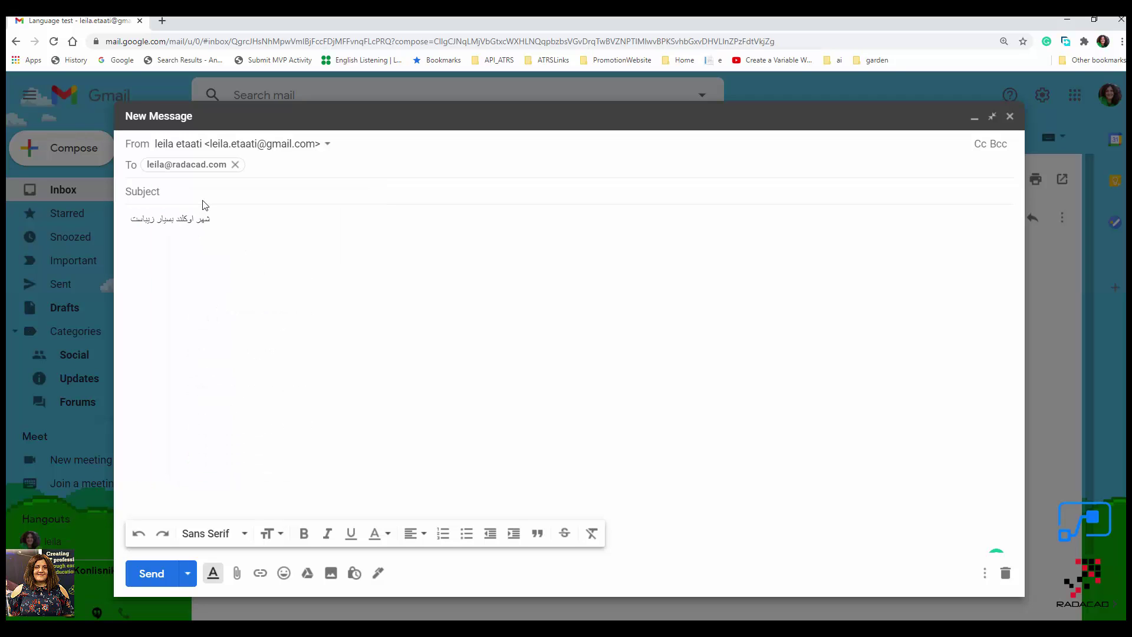
left_click(183, 194)
type("LanguageTest")
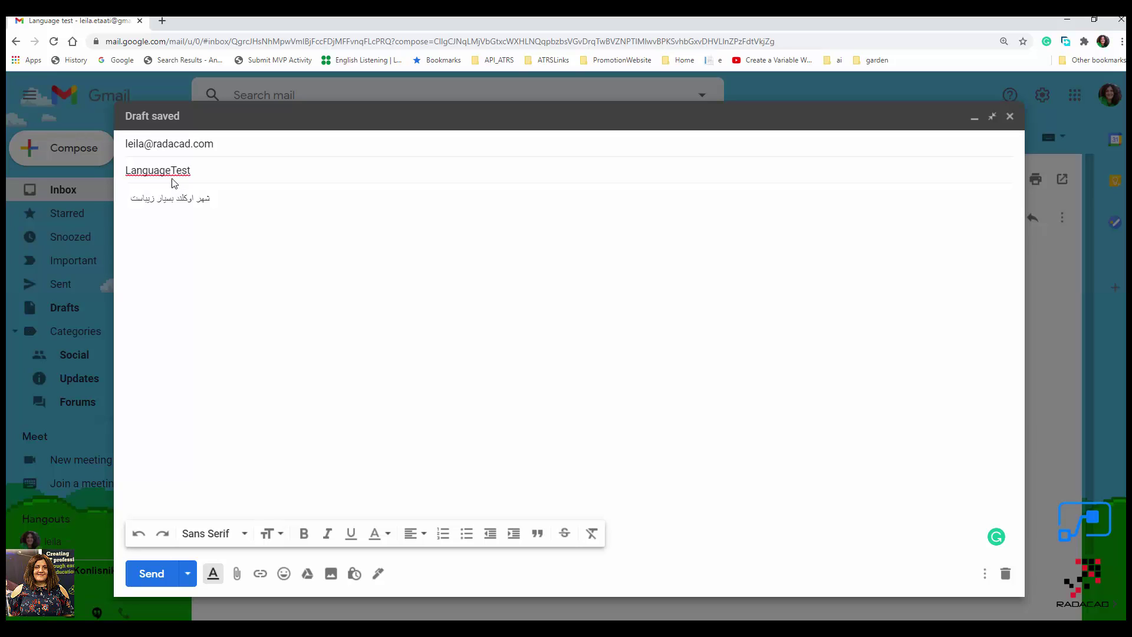
left_click(173, 171)
Leave the Persian draft unsent and return to the Power Automate flow editor.
left_click(179, 201)
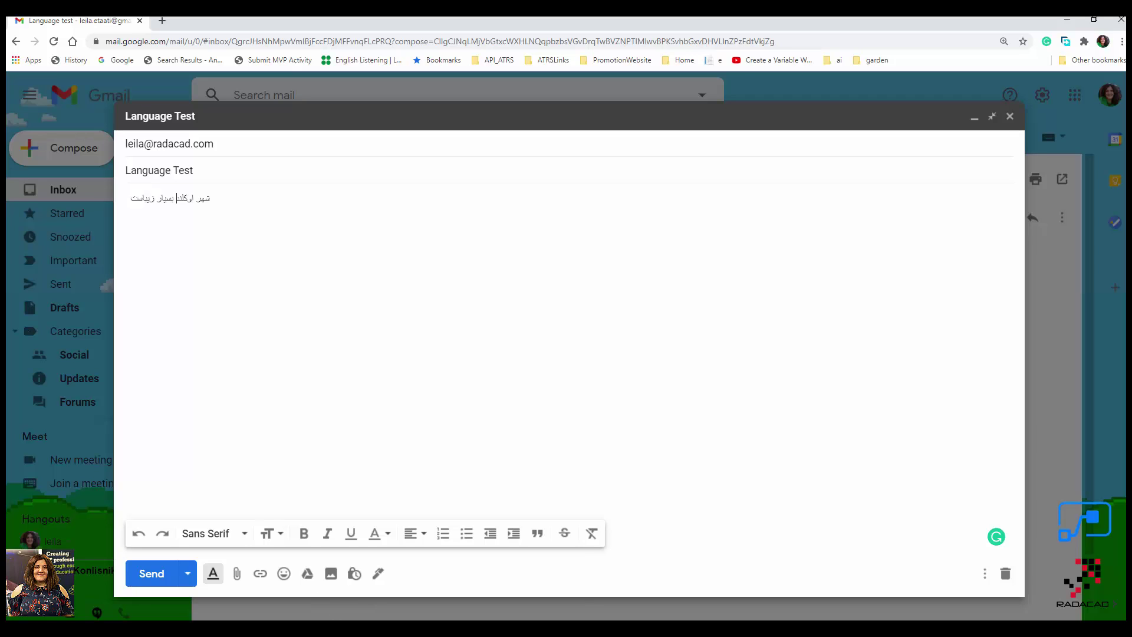
mouse_move(394, 628)
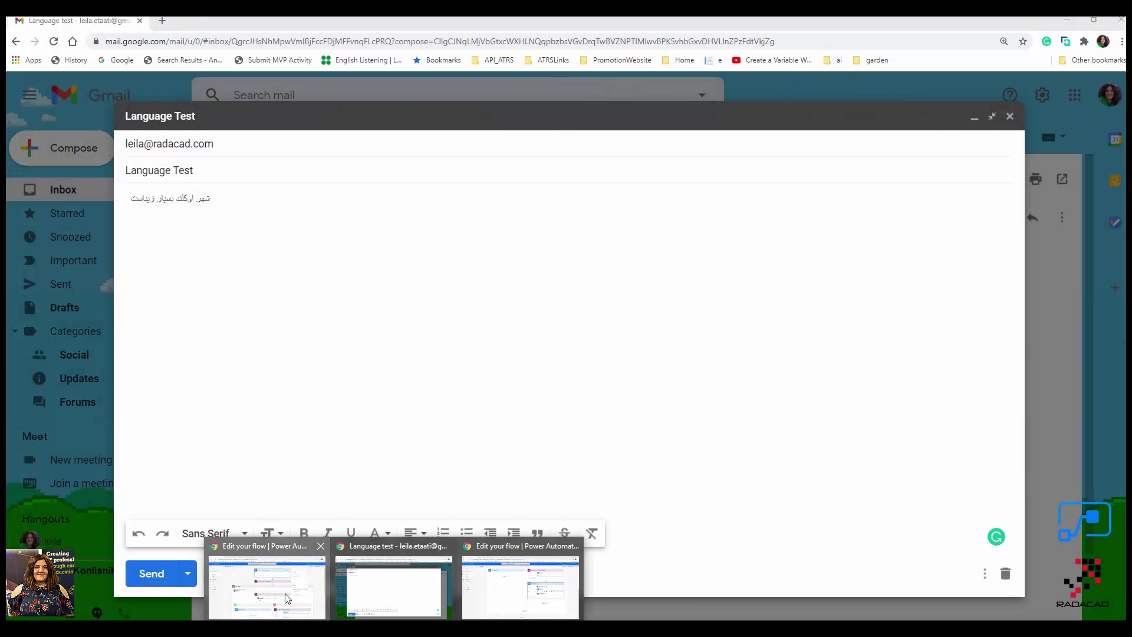
left_click(289, 557)
Save the flow and start a manual test with 'I'll perform the trigger action'.
left_click(1102, 111)
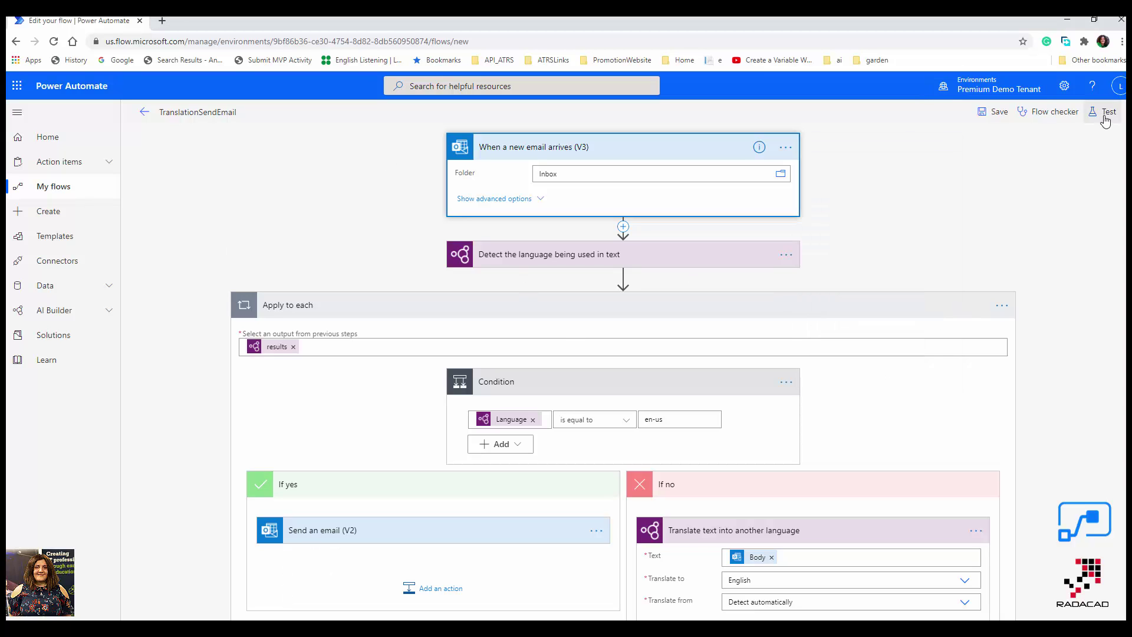
left_click(1004, 140)
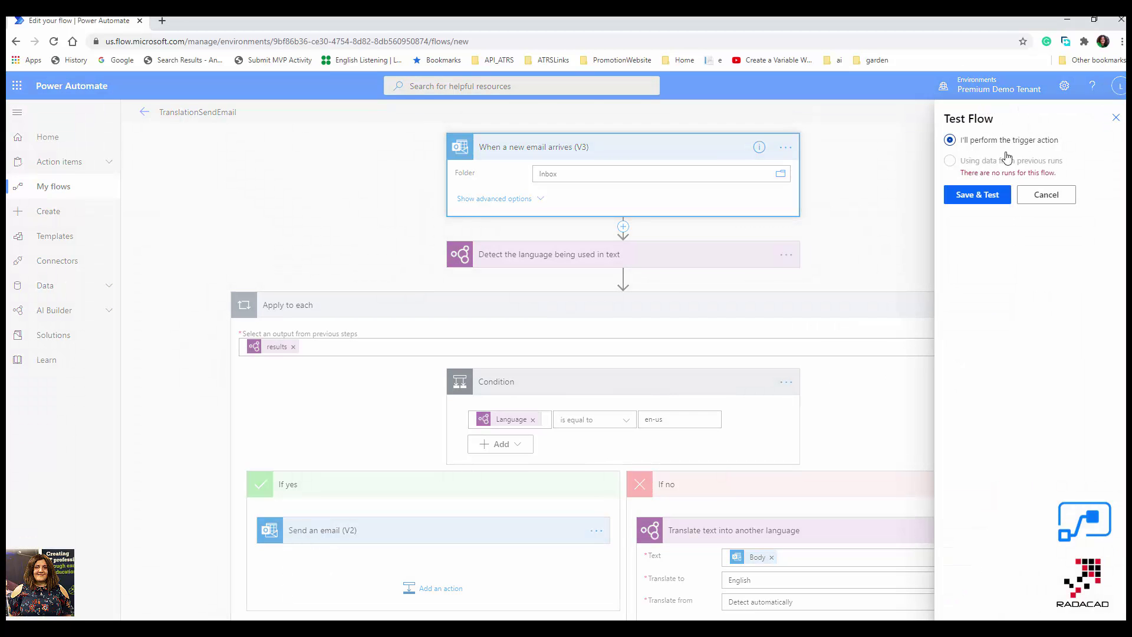
left_click(988, 197)
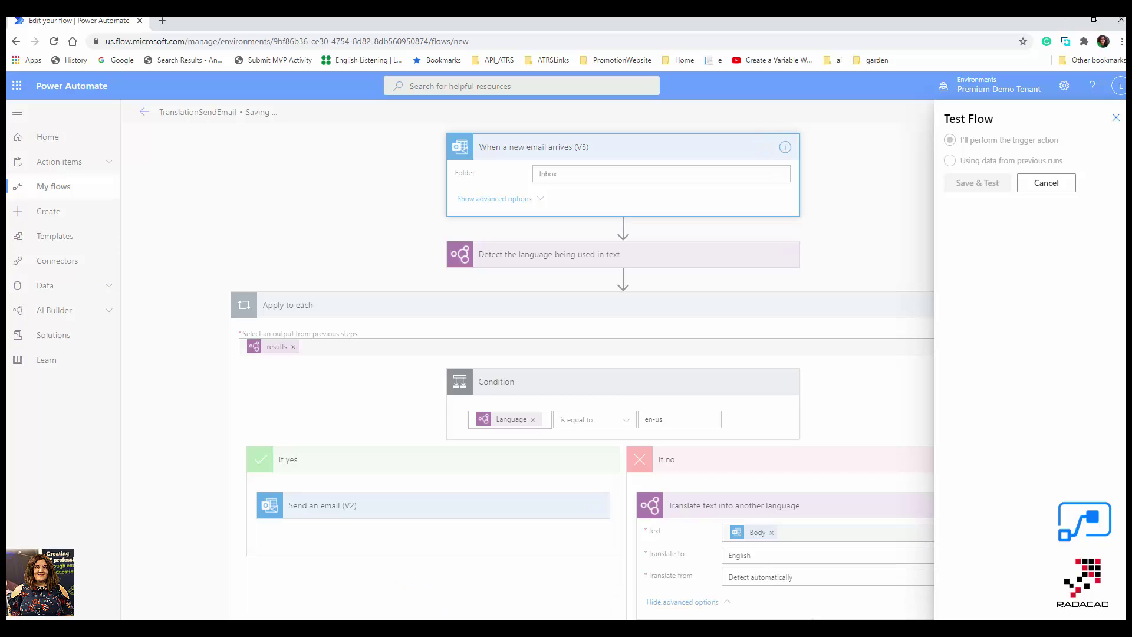
Send the Persian 'Language Test' email from Gmail, then return to Power Automate.
mouse_move(392, 627)
left_click(401, 589)
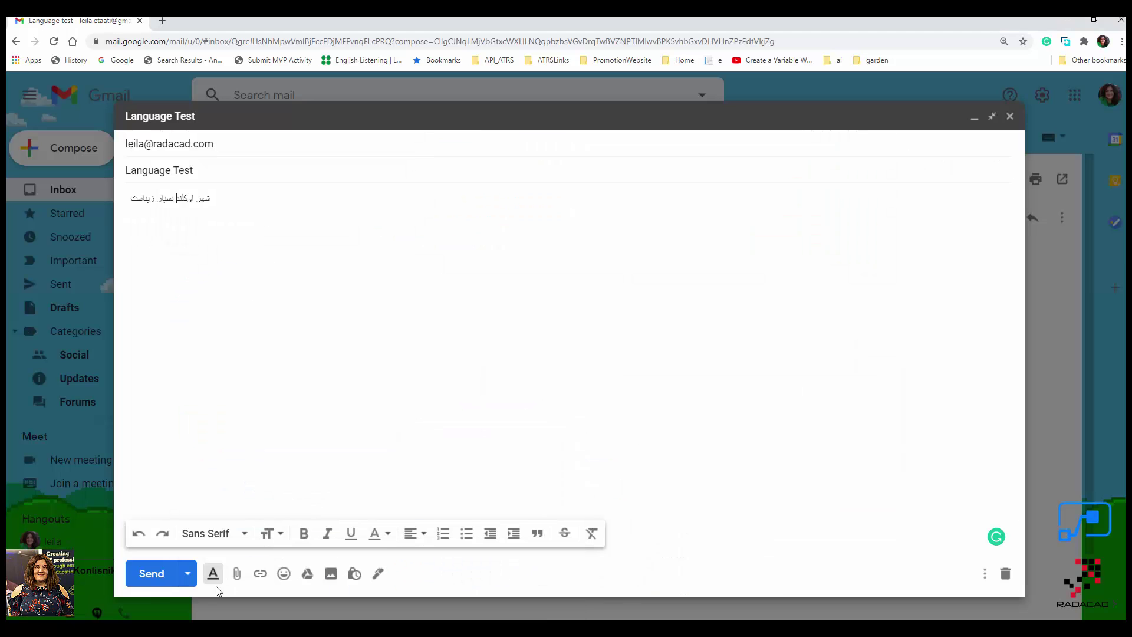
left_click(152, 574)
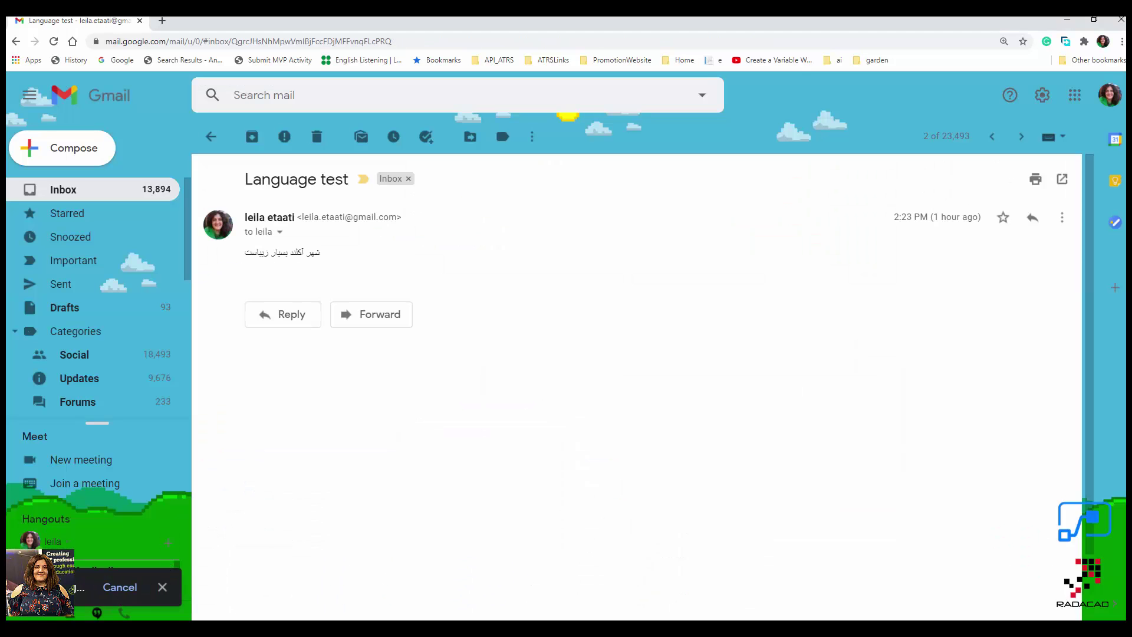
key("alt+Tab")
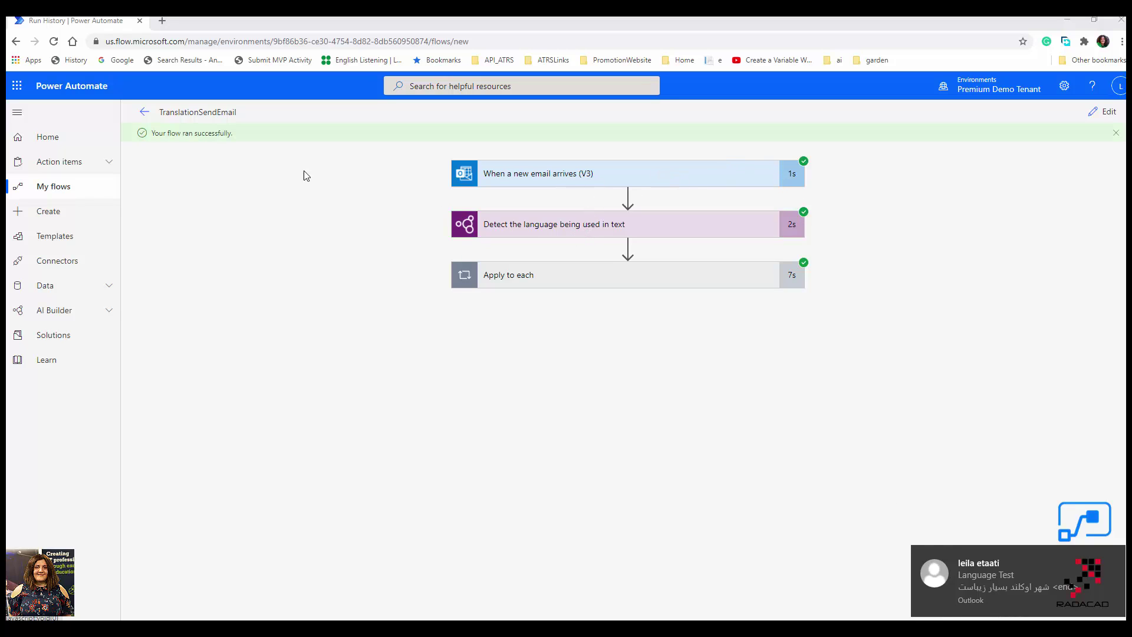
Expand Apply to each and the Condition to see why the English-branch email was skipped.
left_click(597, 277)
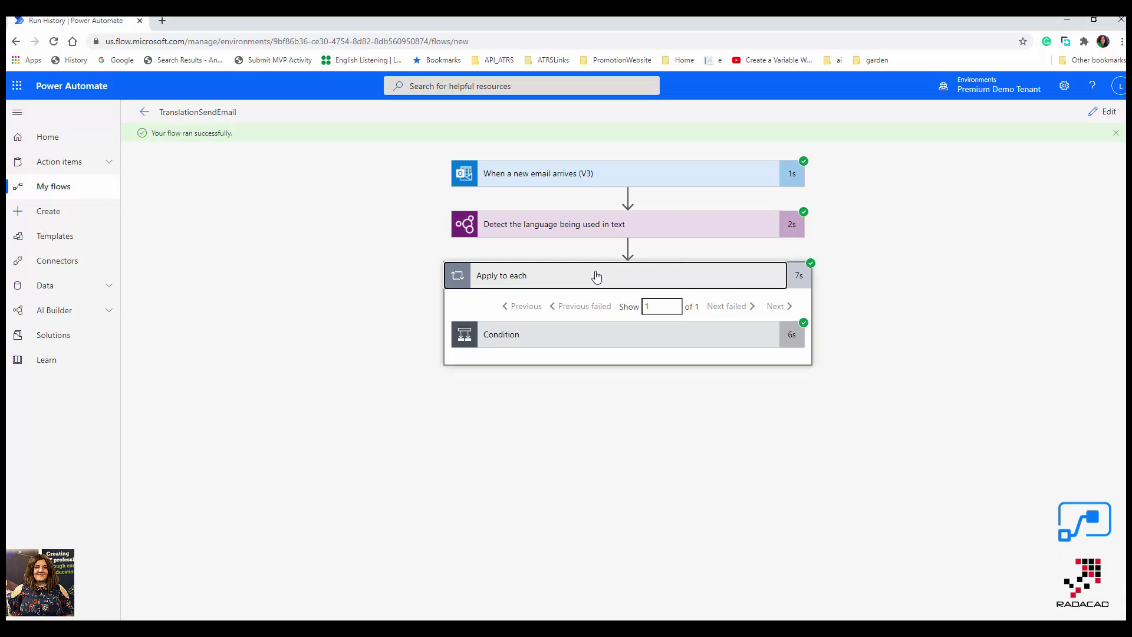
left_click(558, 347)
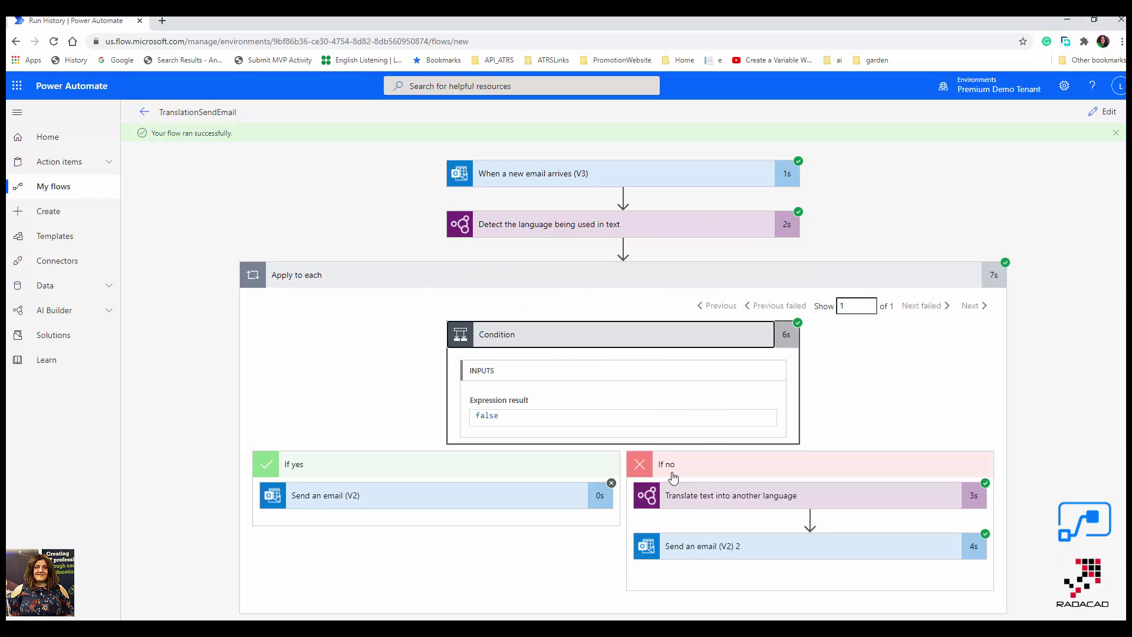
left_click(372, 503)
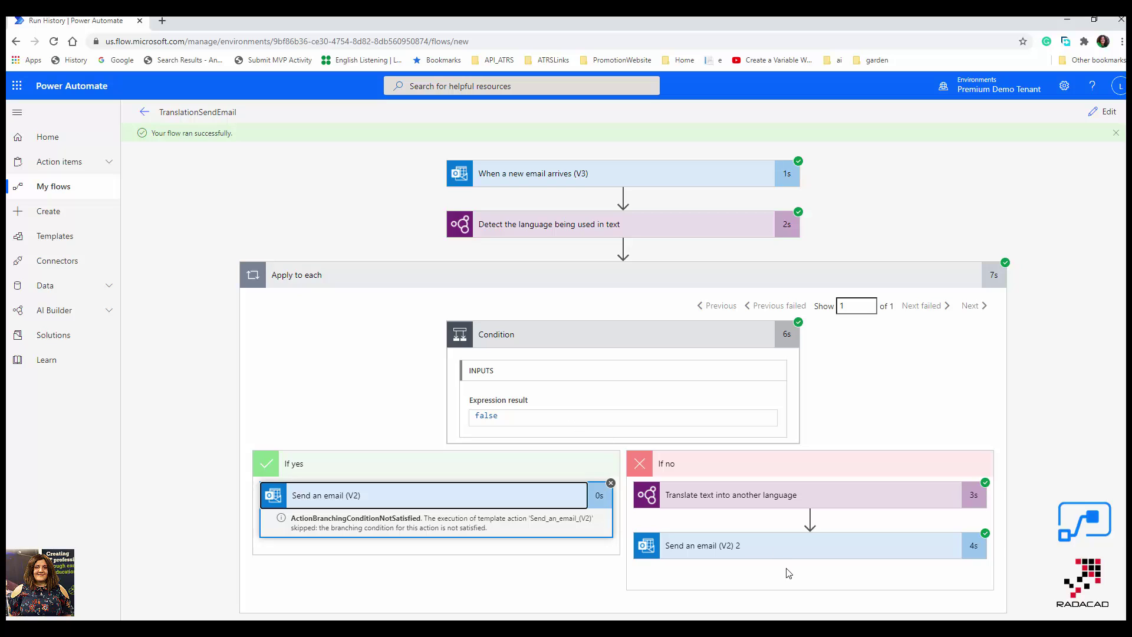
Inspect the Translate step's inputs and the resent email's recipient, subject and body.
left_click(764, 498)
scroll(744, 557, "down", 4)
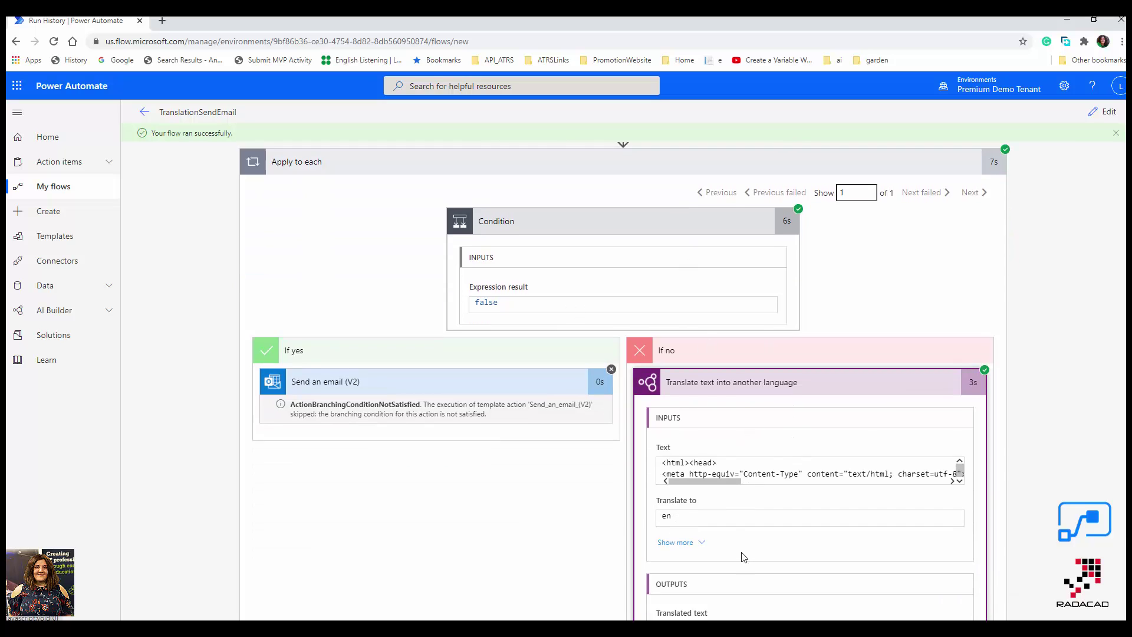
scroll(744, 557, "down", 1)
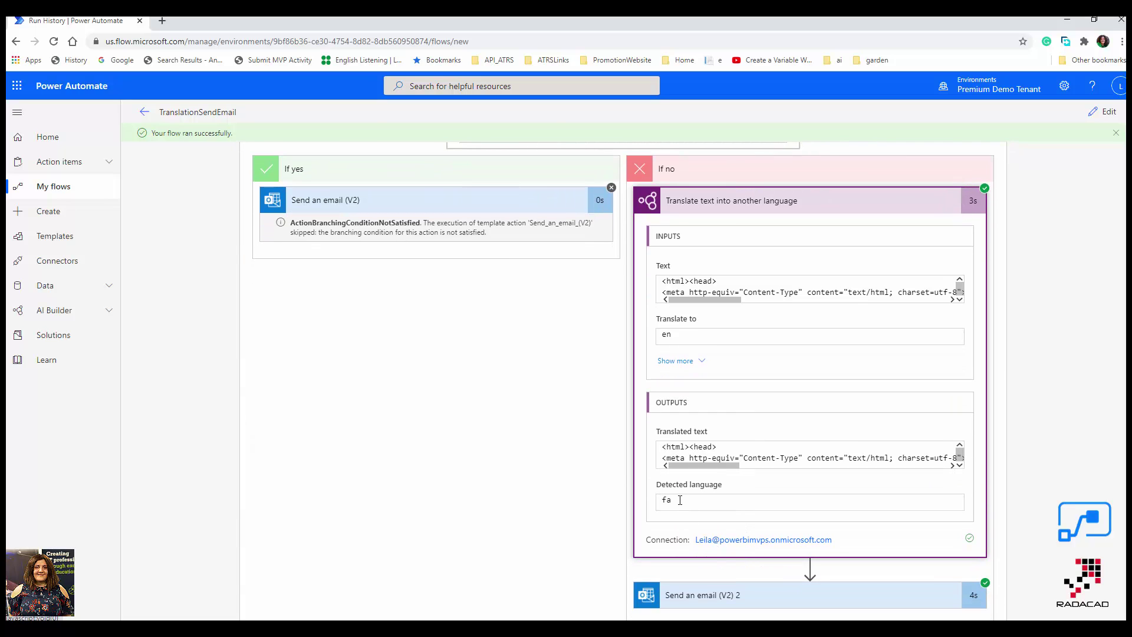
left_click(730, 597)
scroll(861, 567, "down", 3)
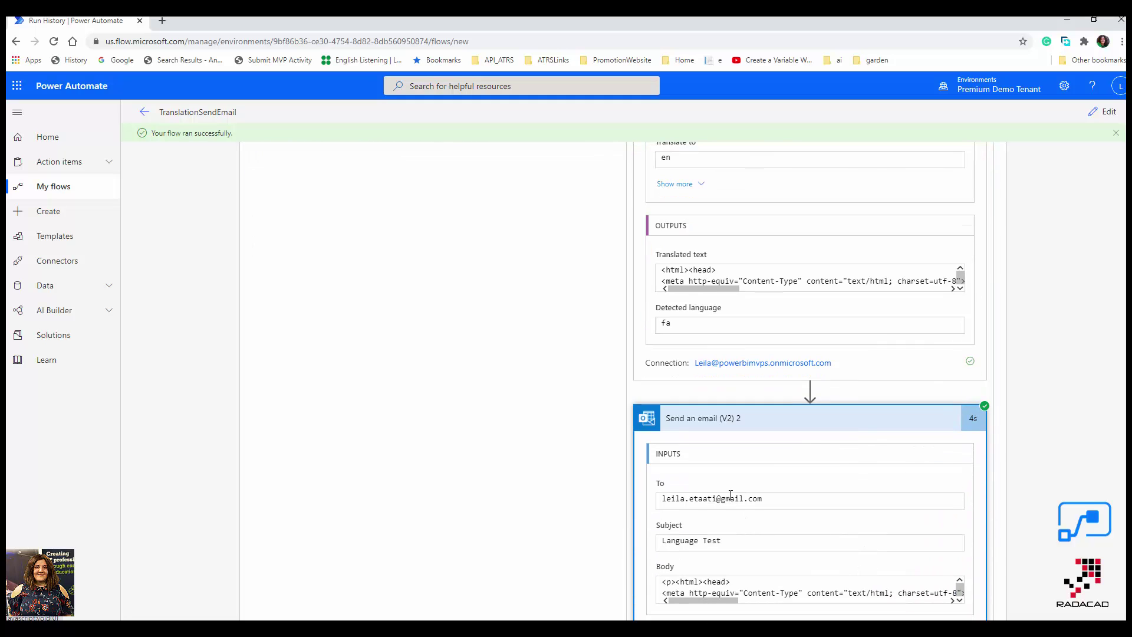
scroll(741, 525, "down", 2)
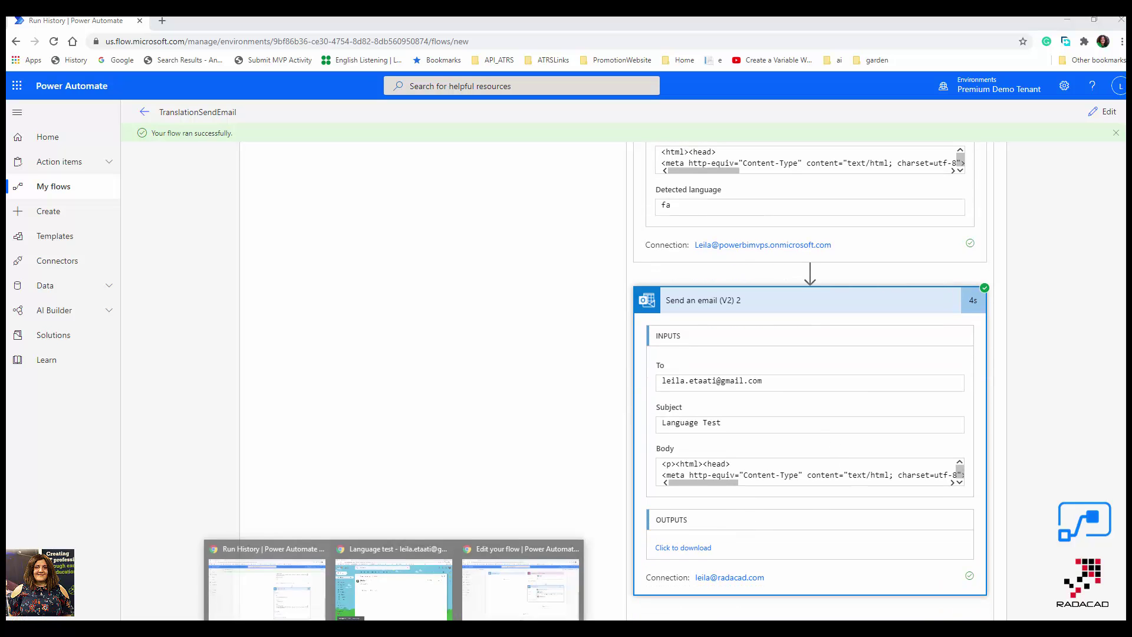
left_click(384, 564)
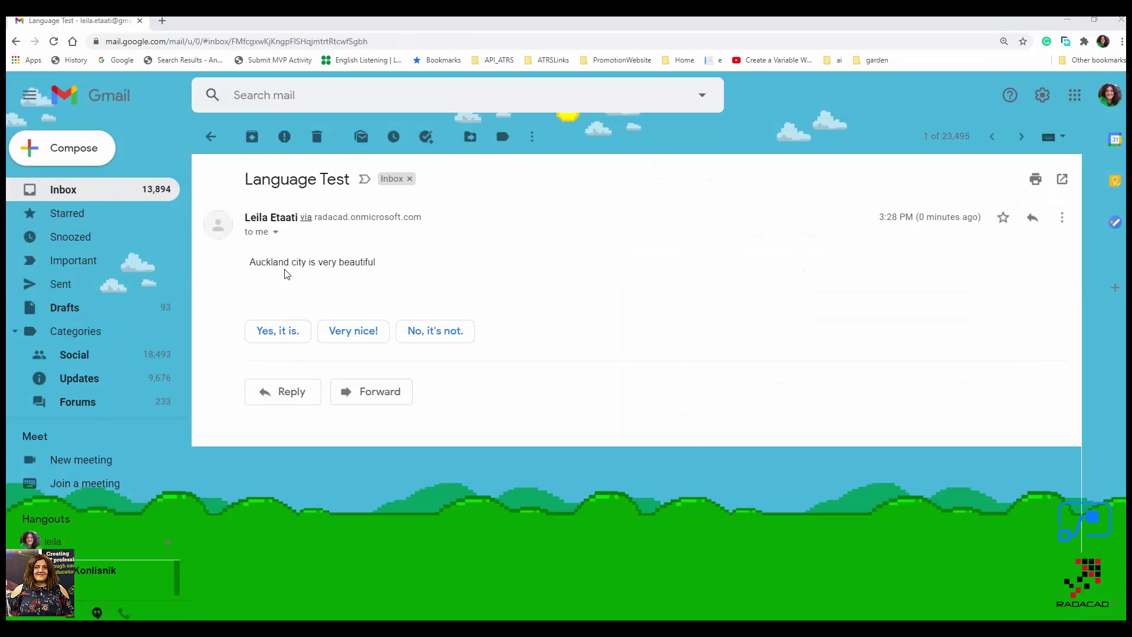
Highlight 'Auckland city is very beautiful' in the email, then minimize Gmail to the run history.
triple_click(355, 259)
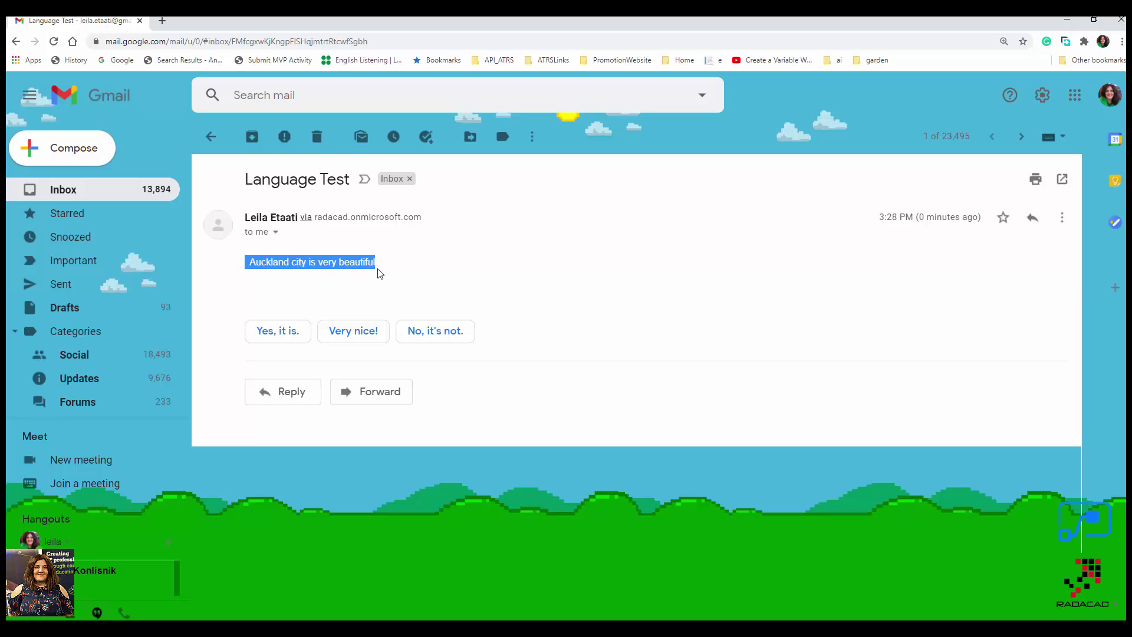
left_click(1067, 19)
scroll(504, 379, "up", 10)
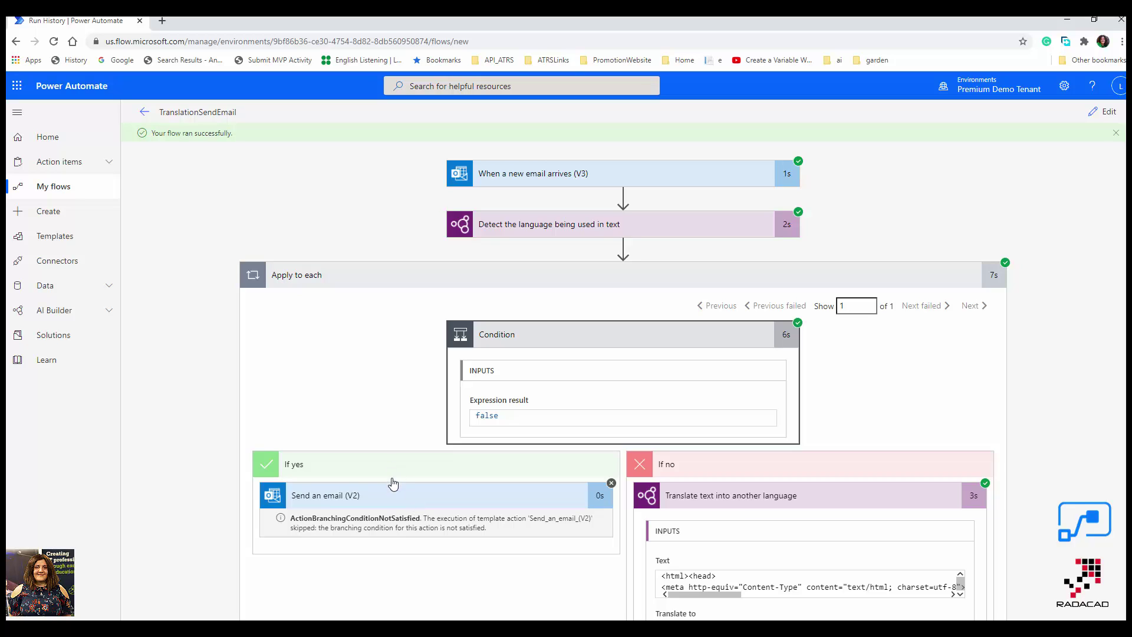
scroll(392, 479, "down", 3)
scroll(394, 482, "down", 5)
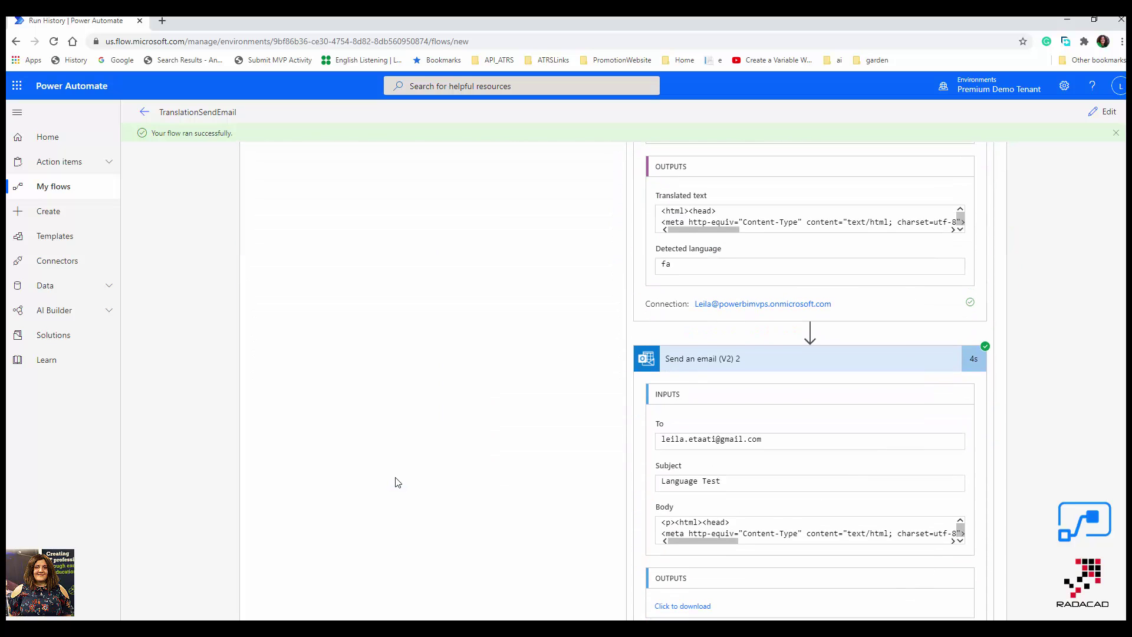